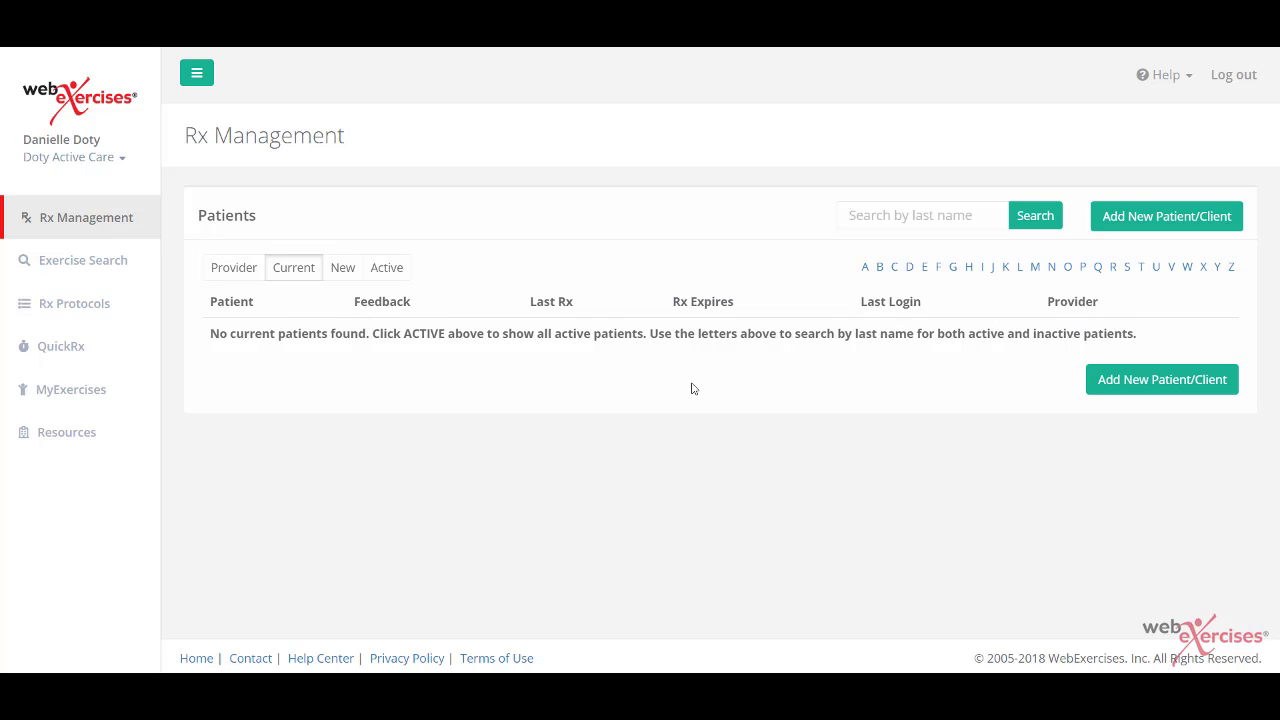
Step: Add a new patient, entering the patient's first name, last name and e-mail address
click(1170, 218)
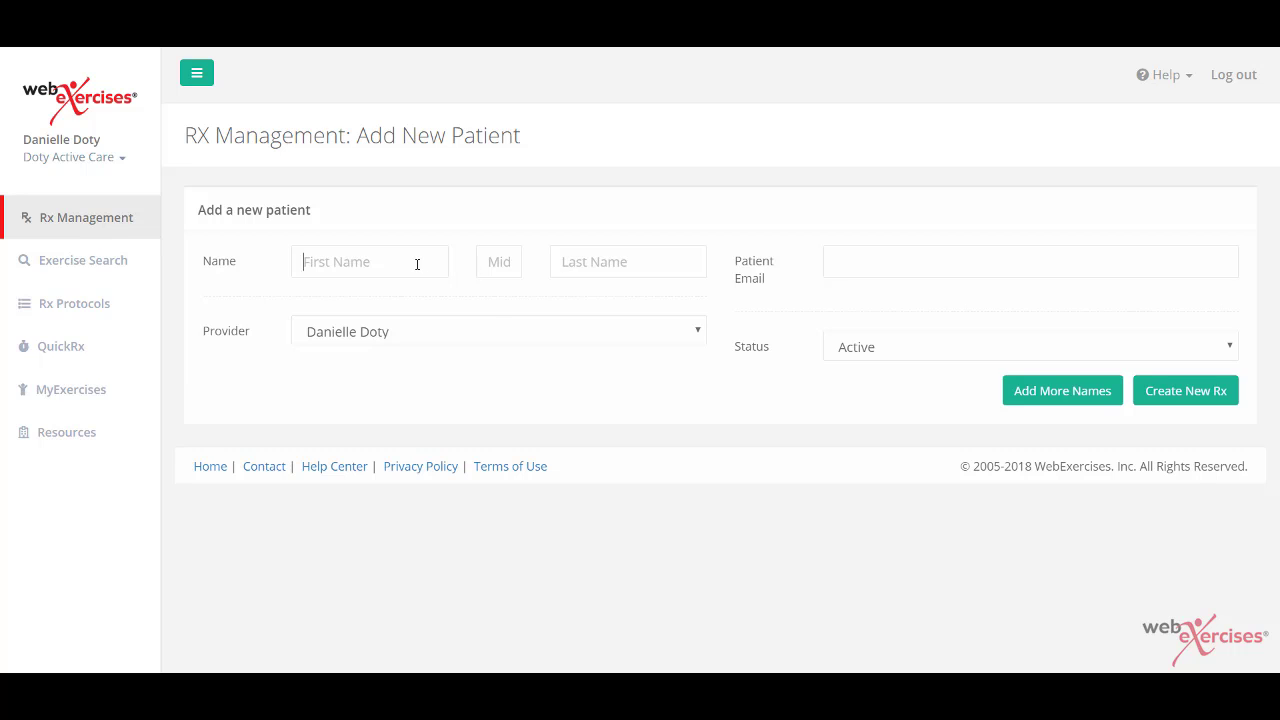
key(Tab)
key(Tab)
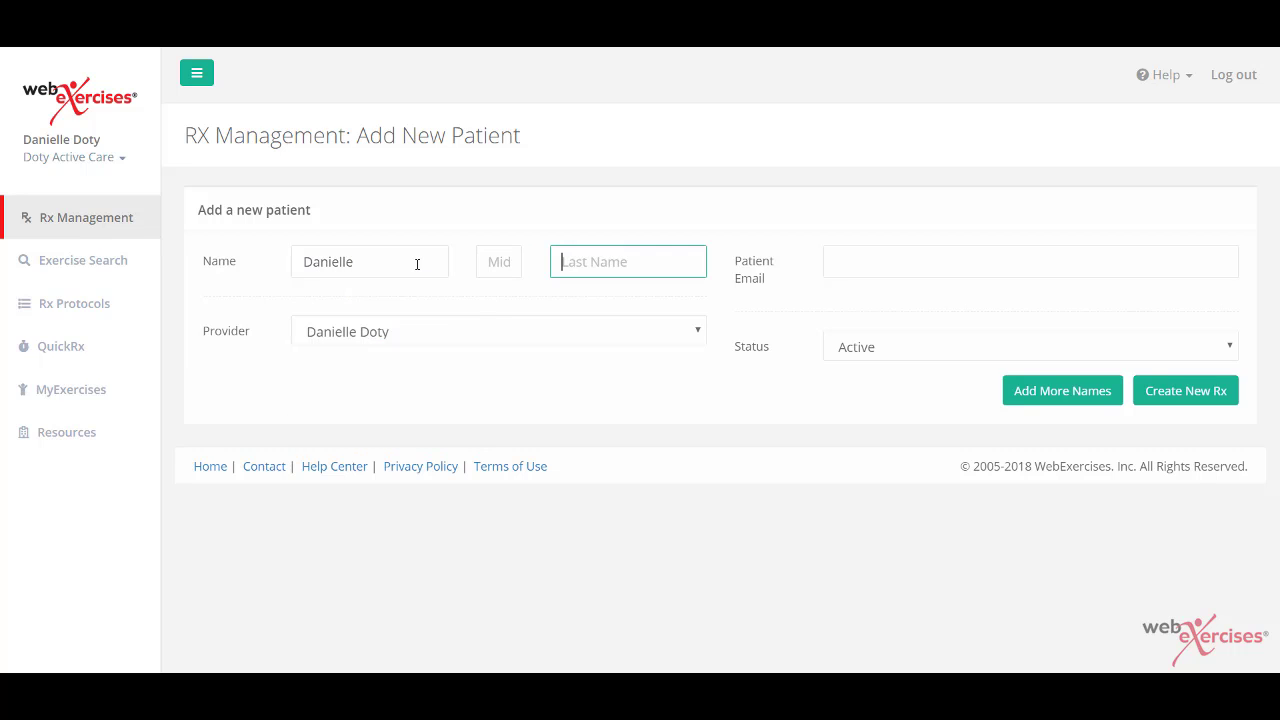
key(Tab)
key(Tab)
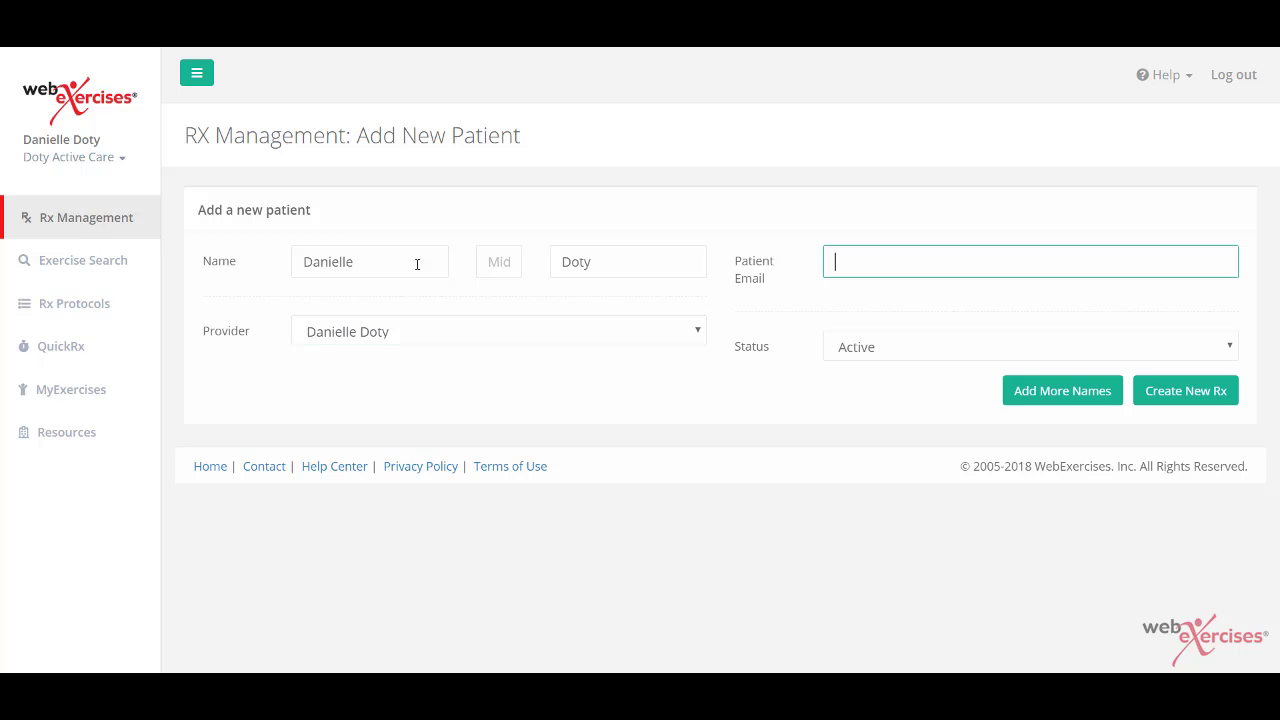
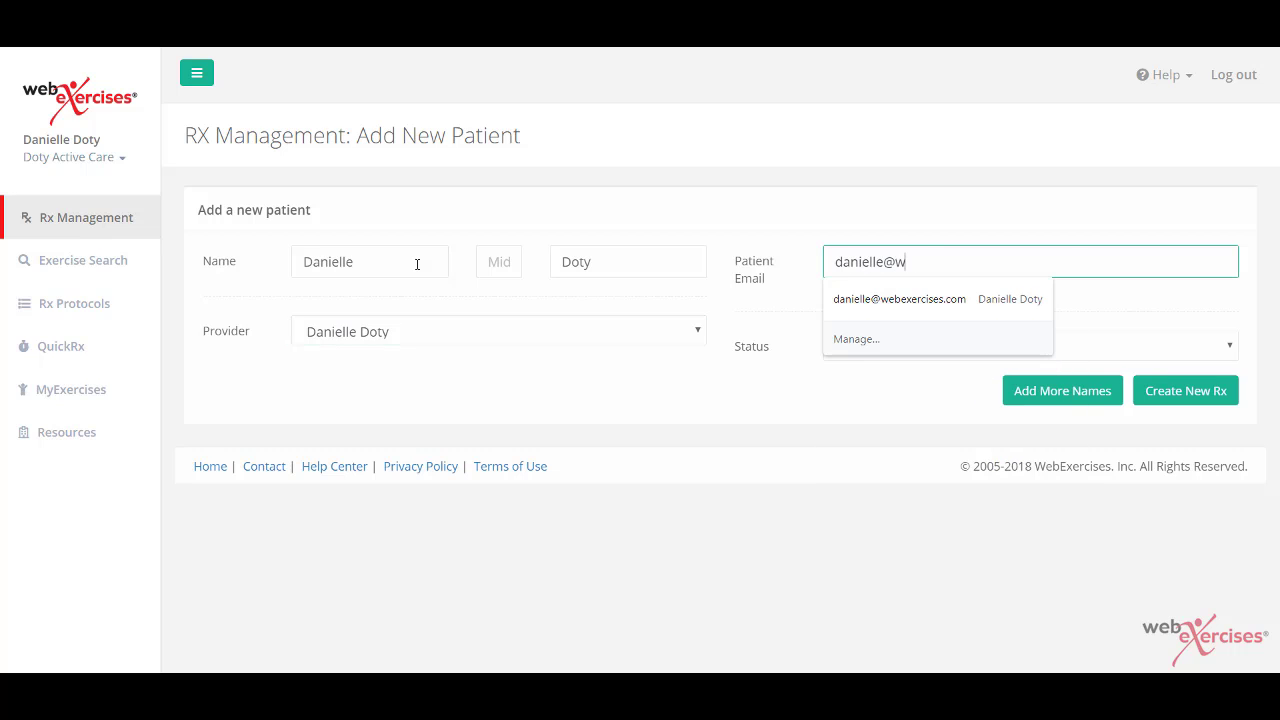
click(517, 414)
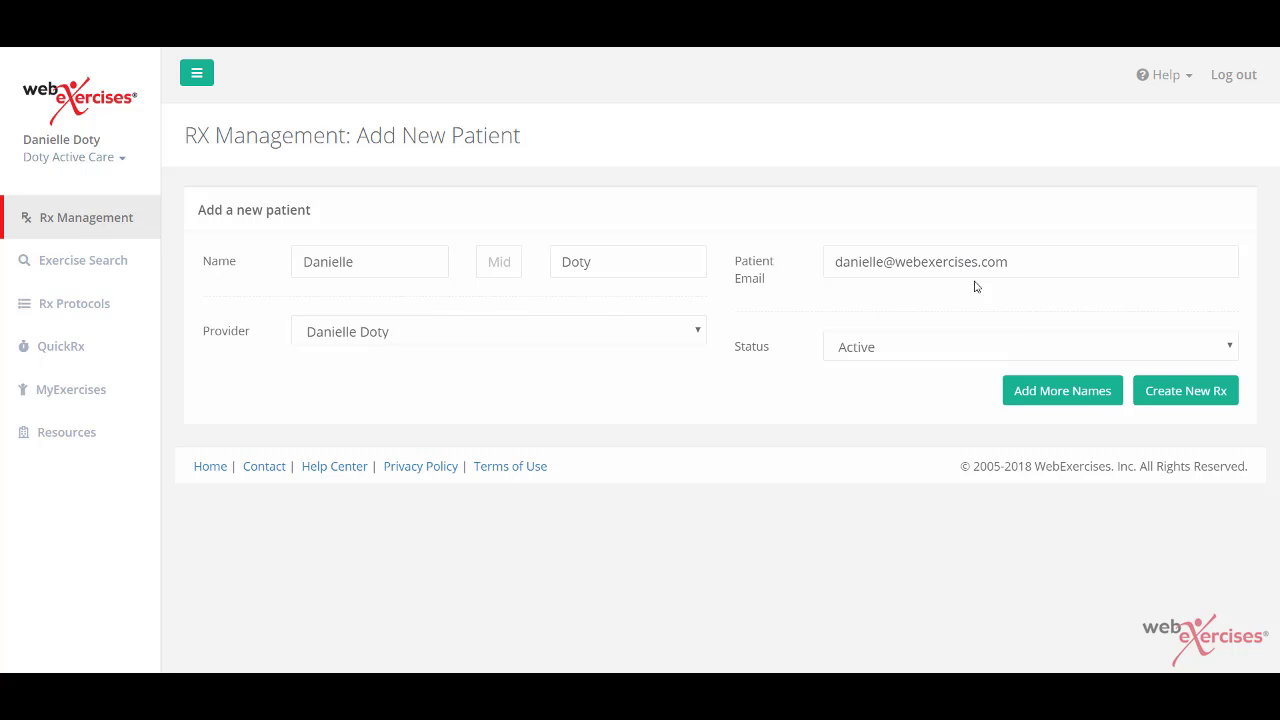
Step: Create a new Rx for this patient with a duration of 2 weeks
click(1190, 391)
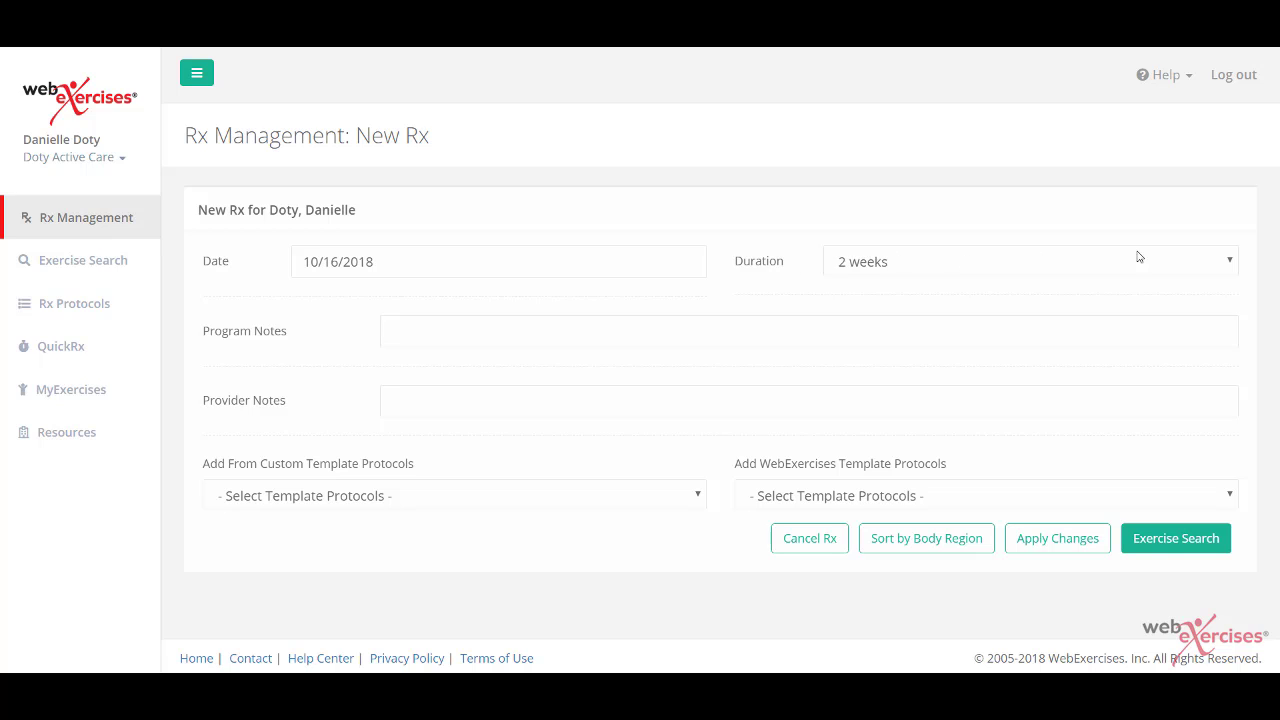
click(1228, 263)
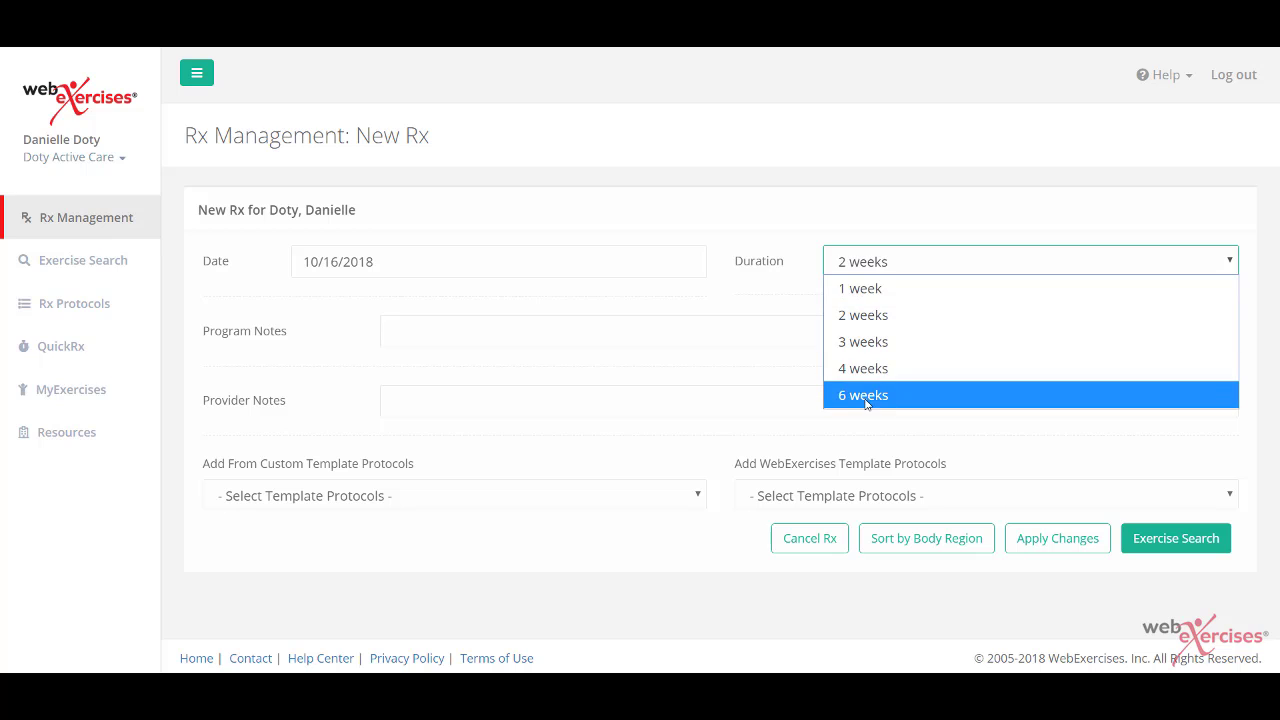
click(865, 316)
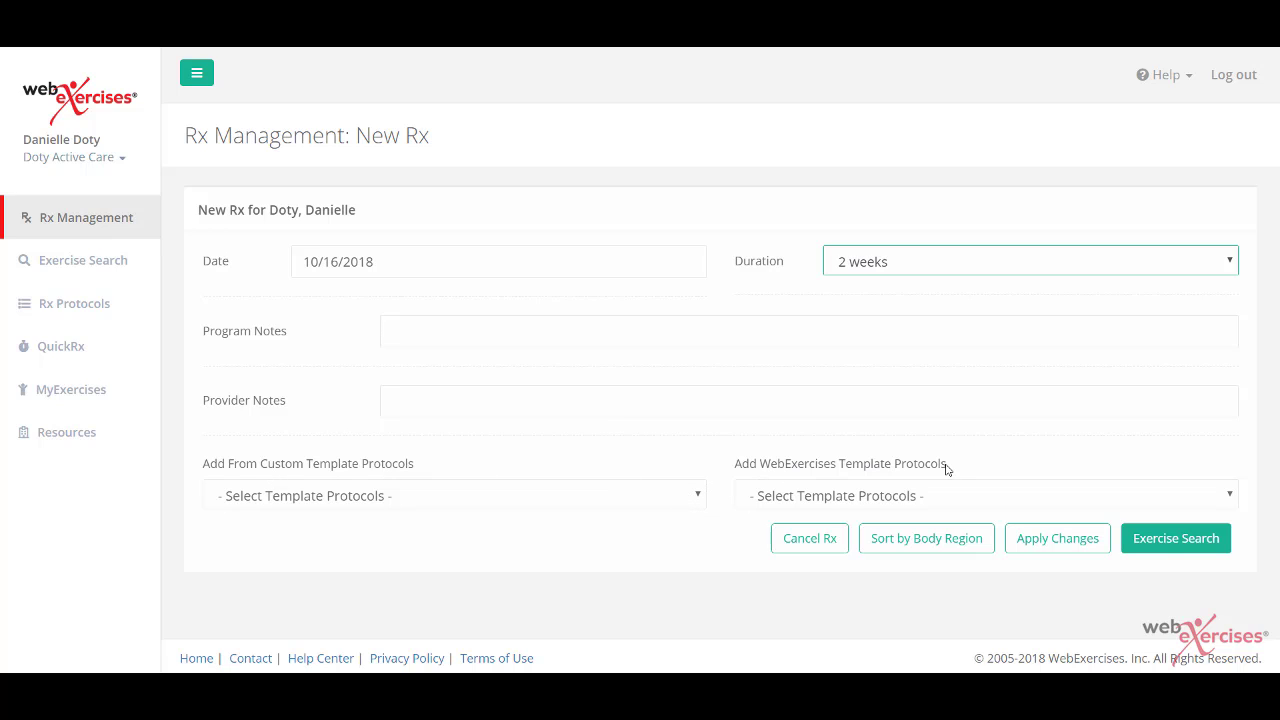
Step: Load the HIP: Iliotibial Band (ITB) Syndrome template, giving eight exercises ending 10/30/2018
click(1229, 500)
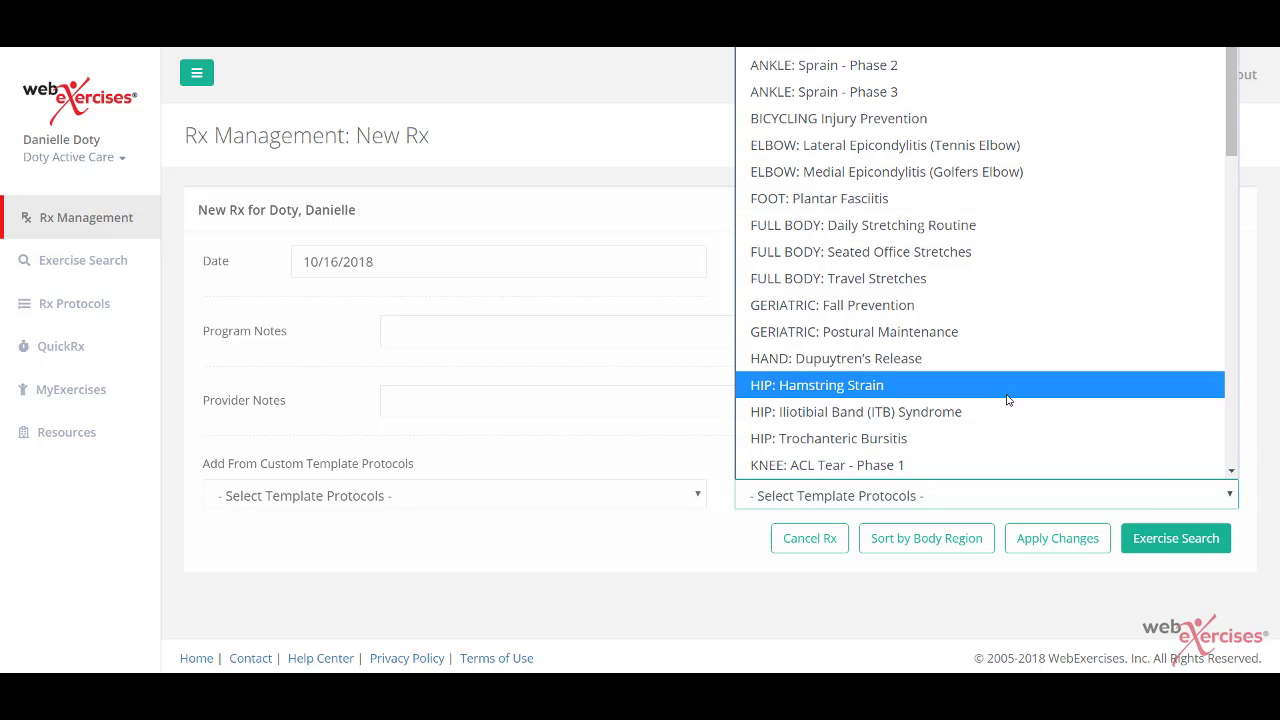
scroll(1008, 400, down, 5)
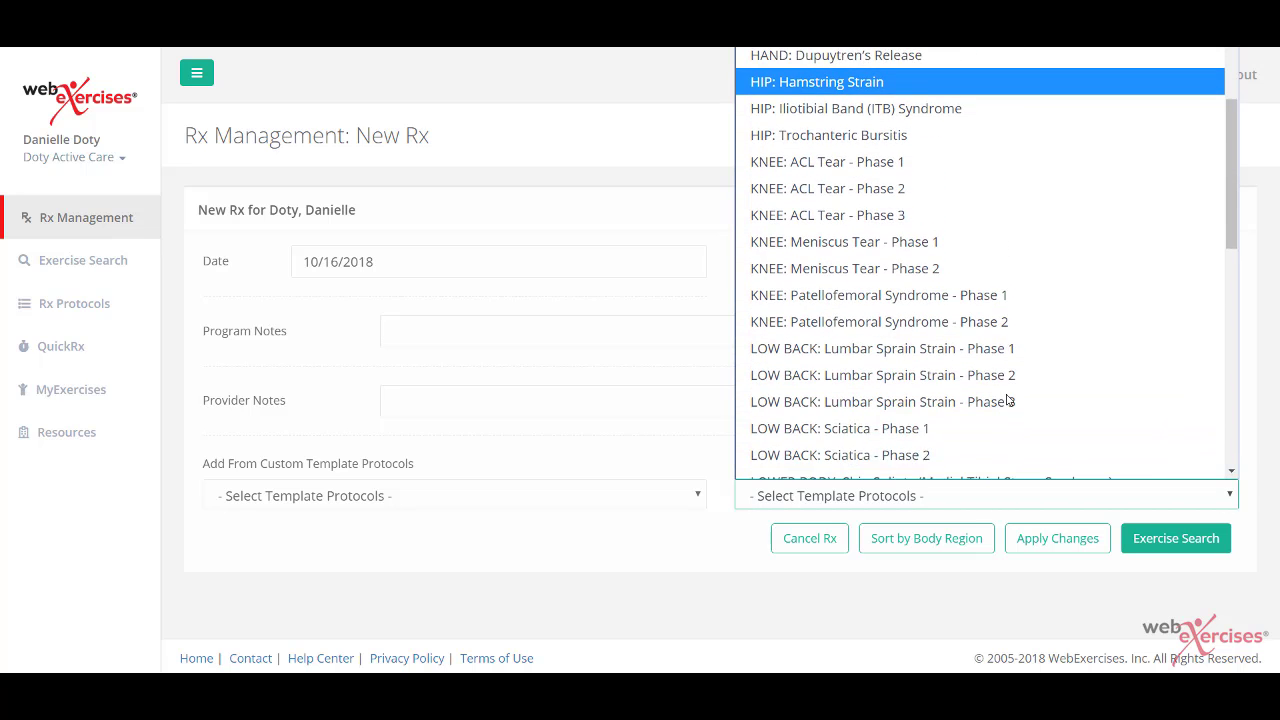
scroll(1008, 400, up, 3)
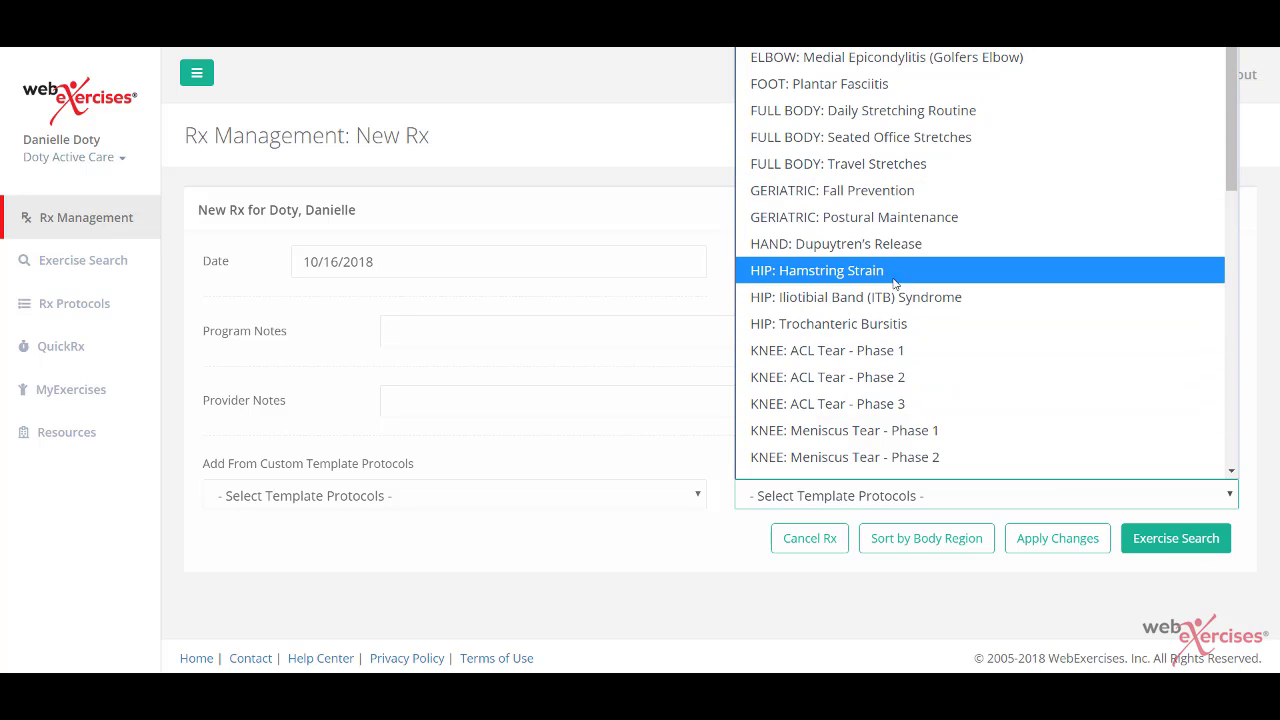
click(835, 297)
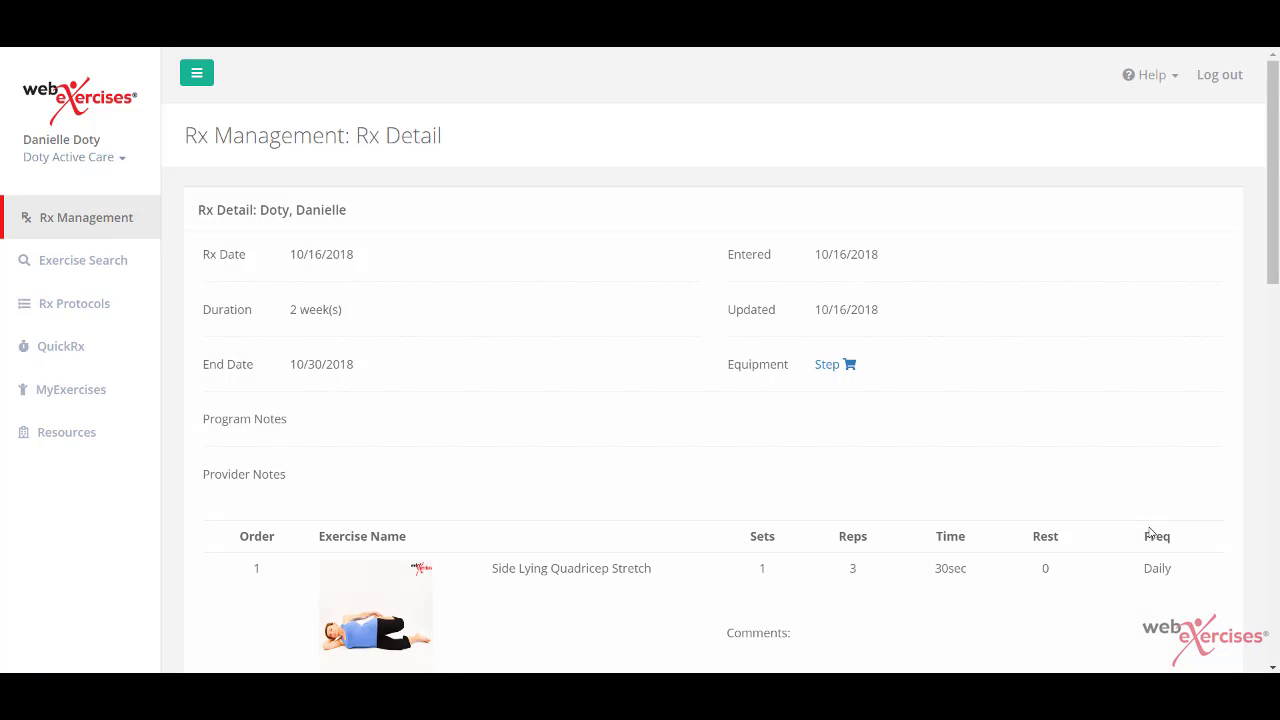
scroll(1150, 533, down, 3)
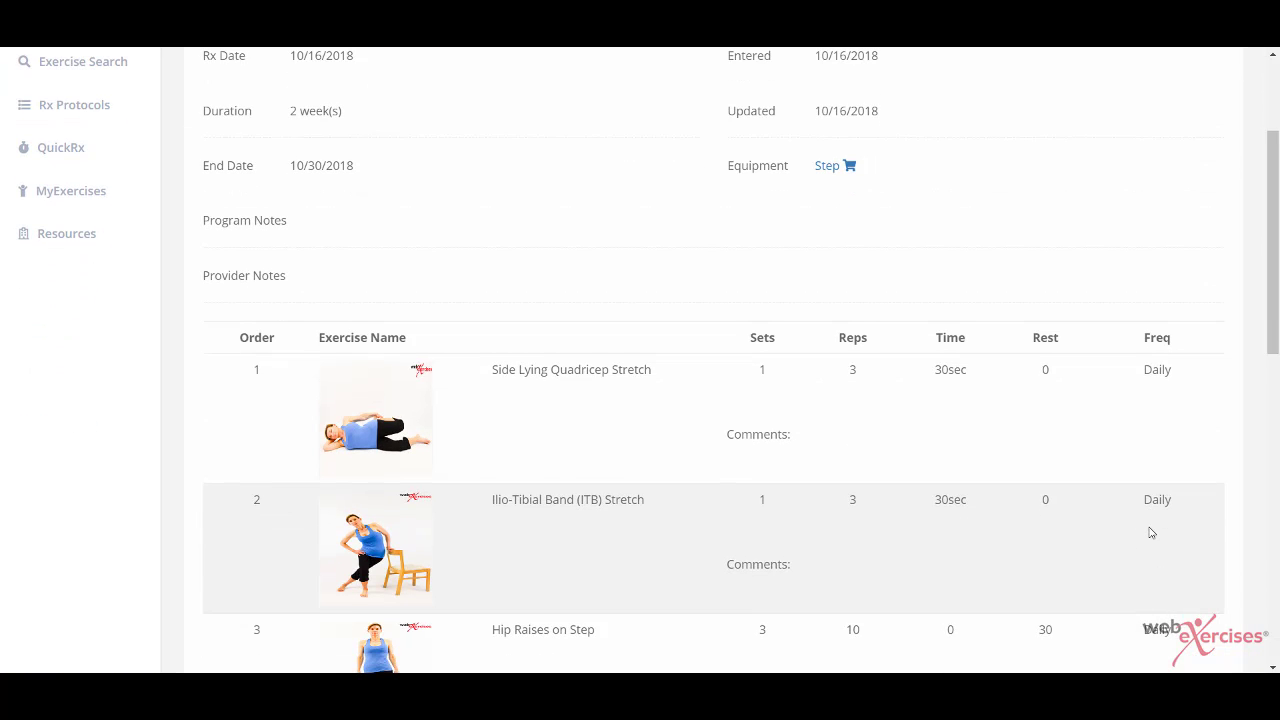
scroll(1150, 533, down, 5)
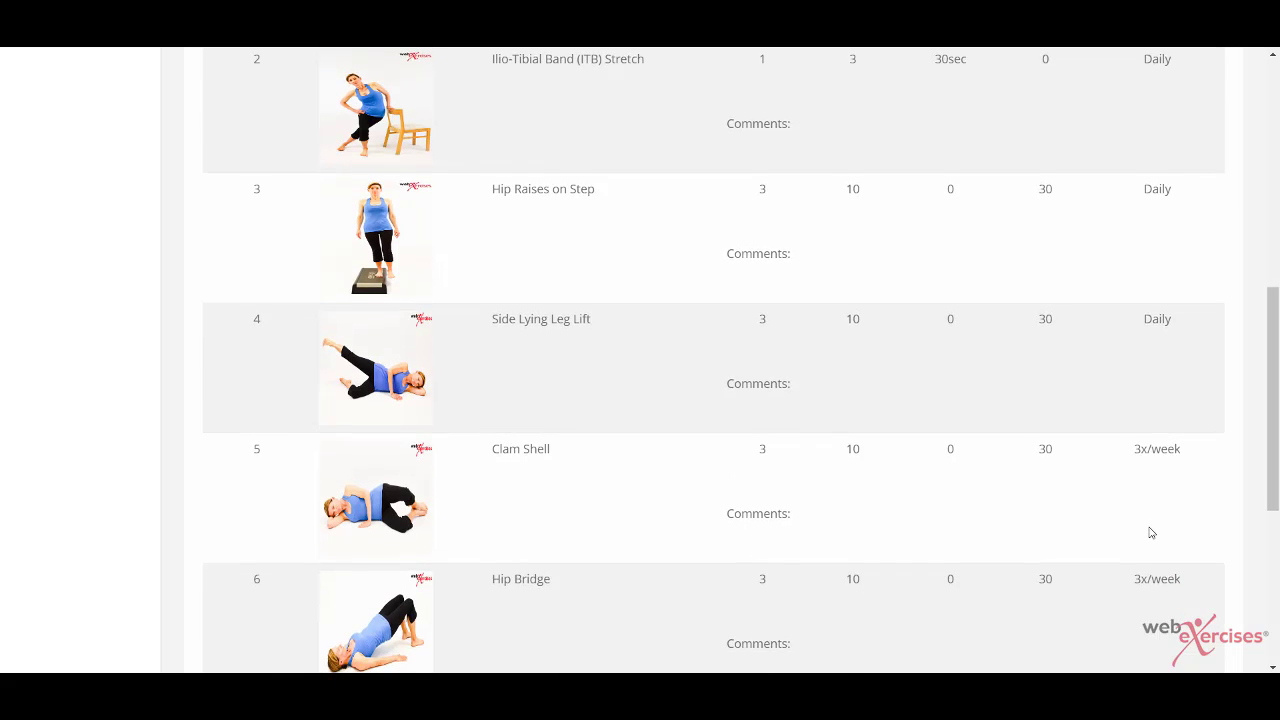
scroll(1150, 533, down, 2)
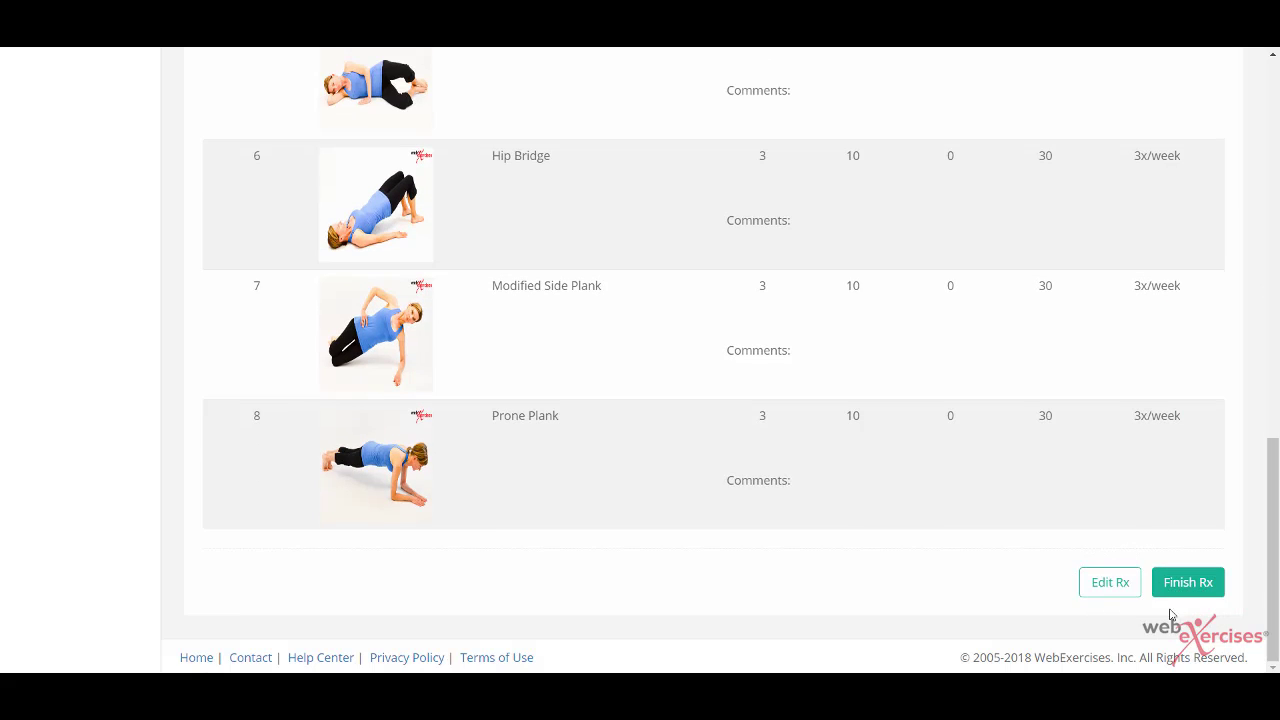
Step: Remove the first three exercises, including Hip Raises on Step, and set Side Lying Leg Lift to 1 set
click(1098, 590)
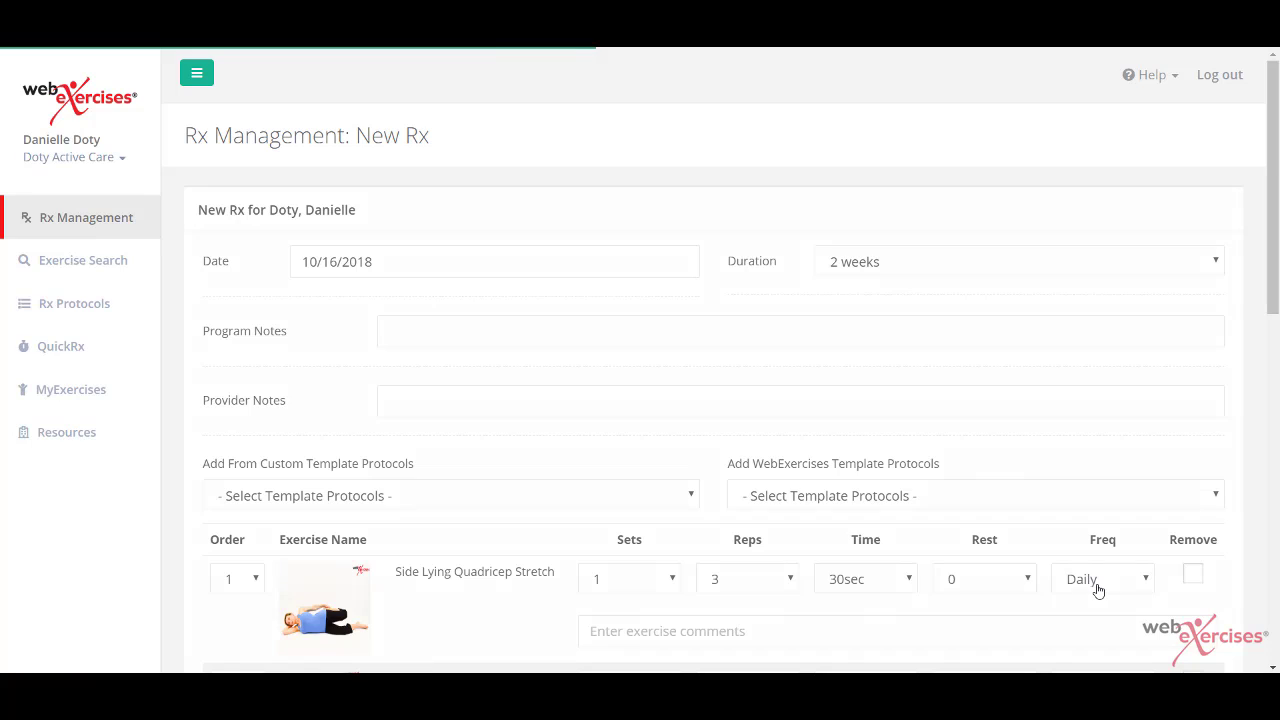
scroll(1098, 591, down, 3)
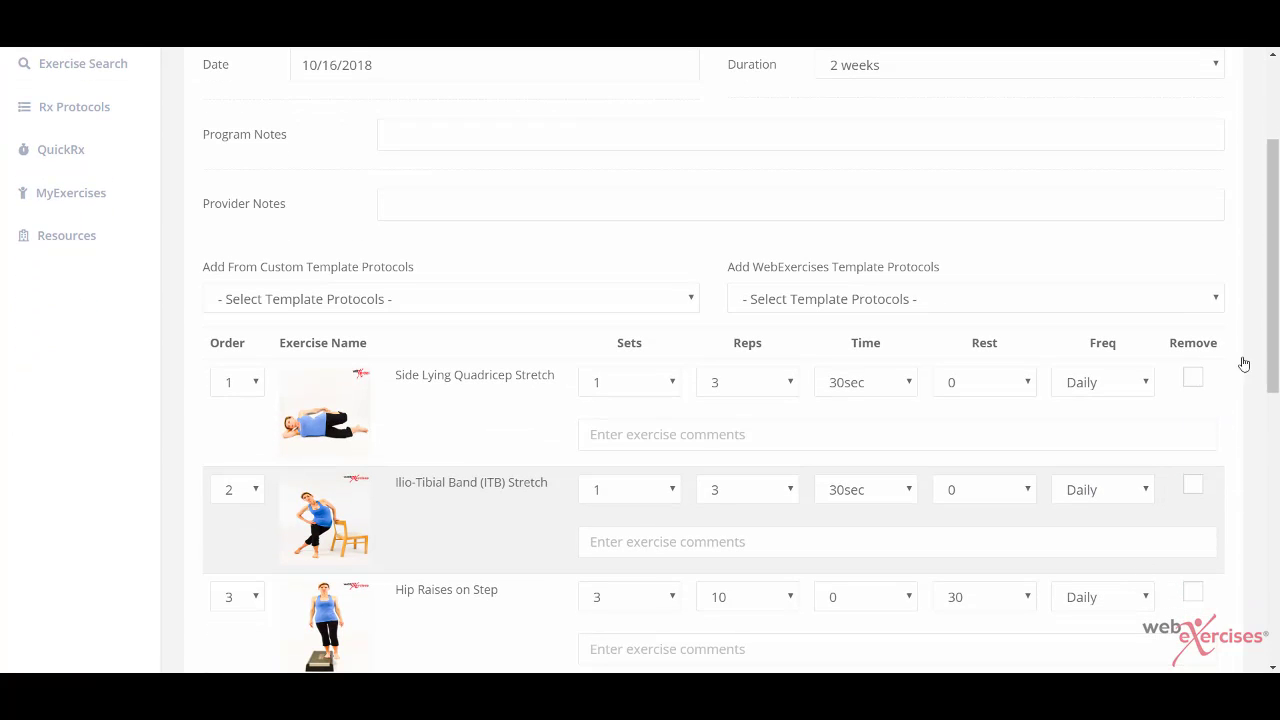
click(1193, 487)
click(1193, 592)
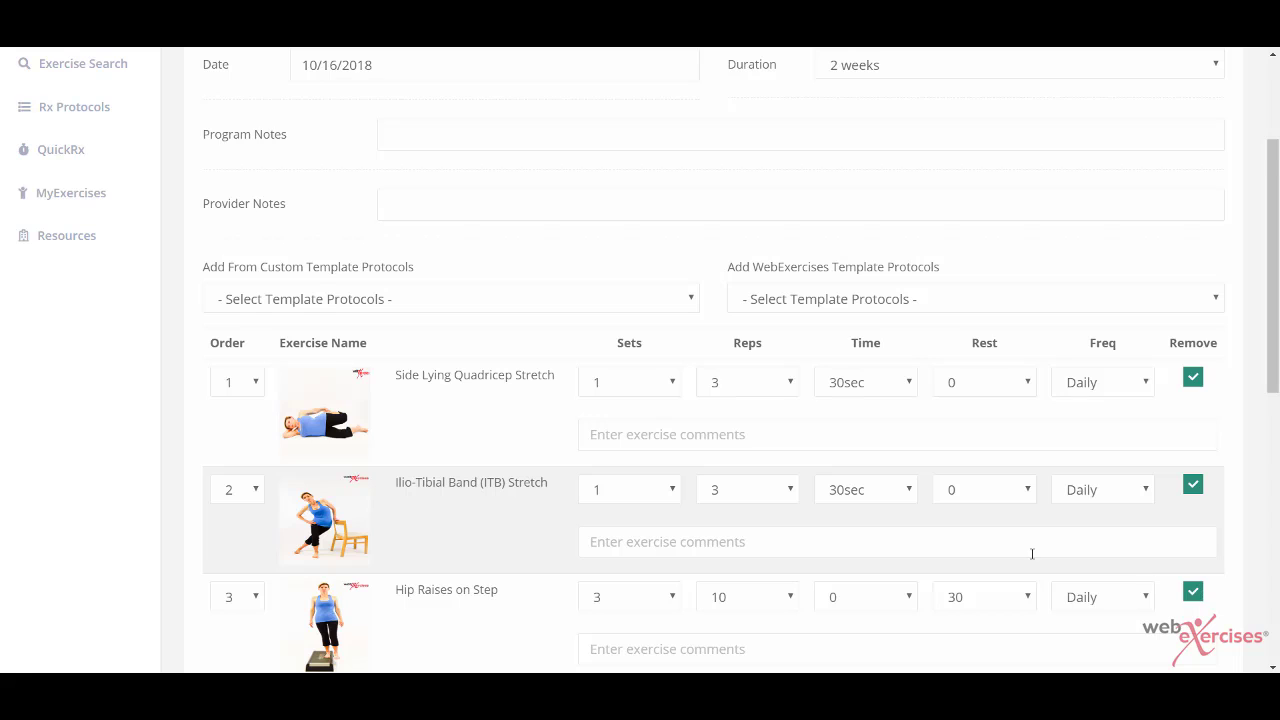
scroll(1032, 553, down, 2)
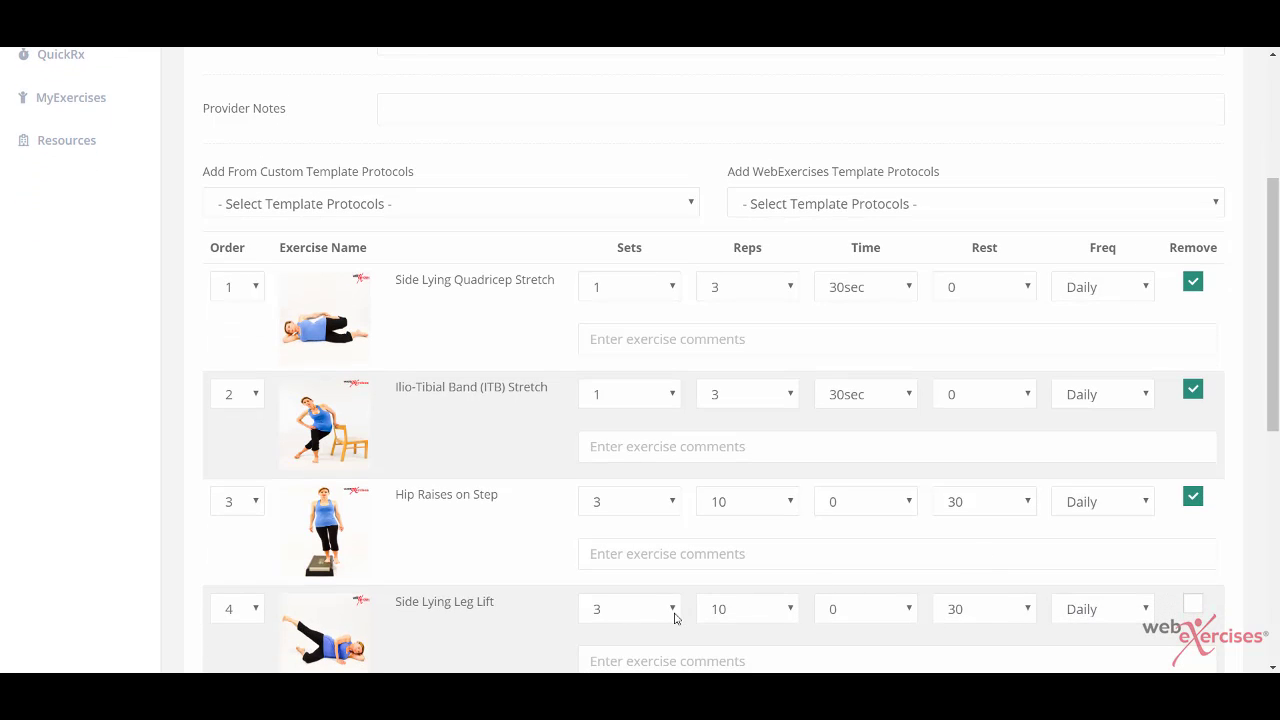
click(668, 620)
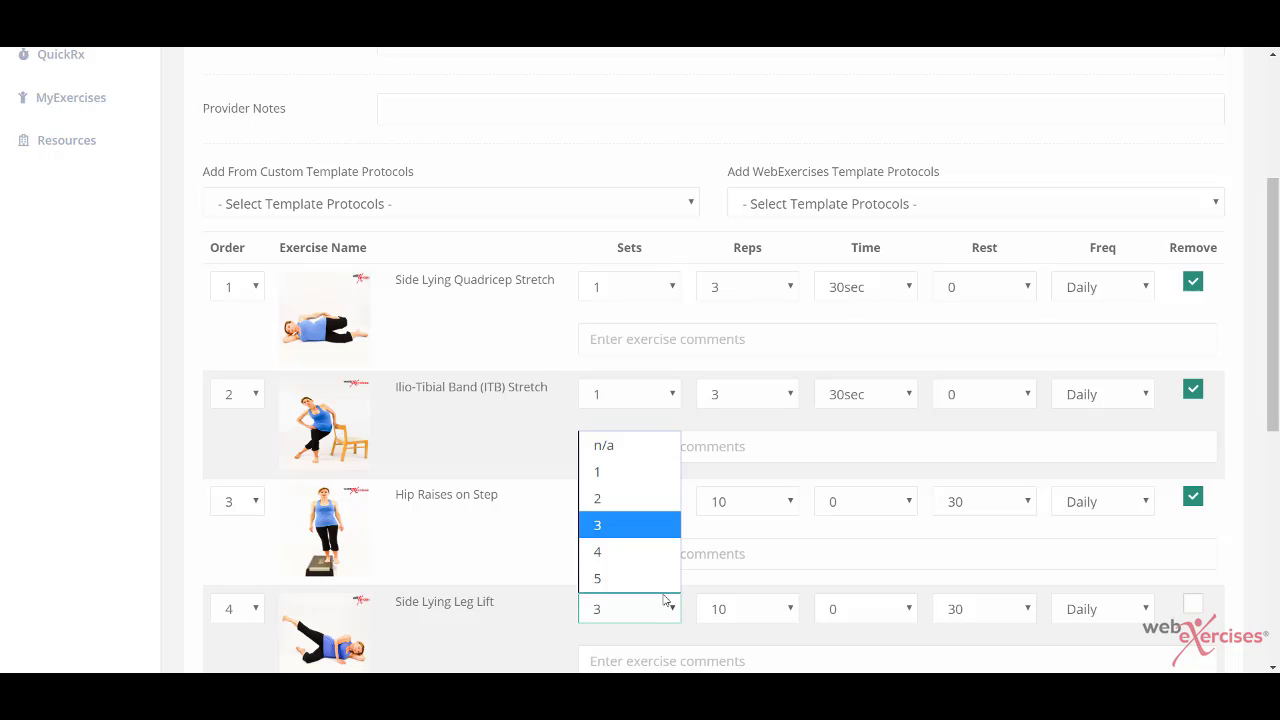
click(630, 473)
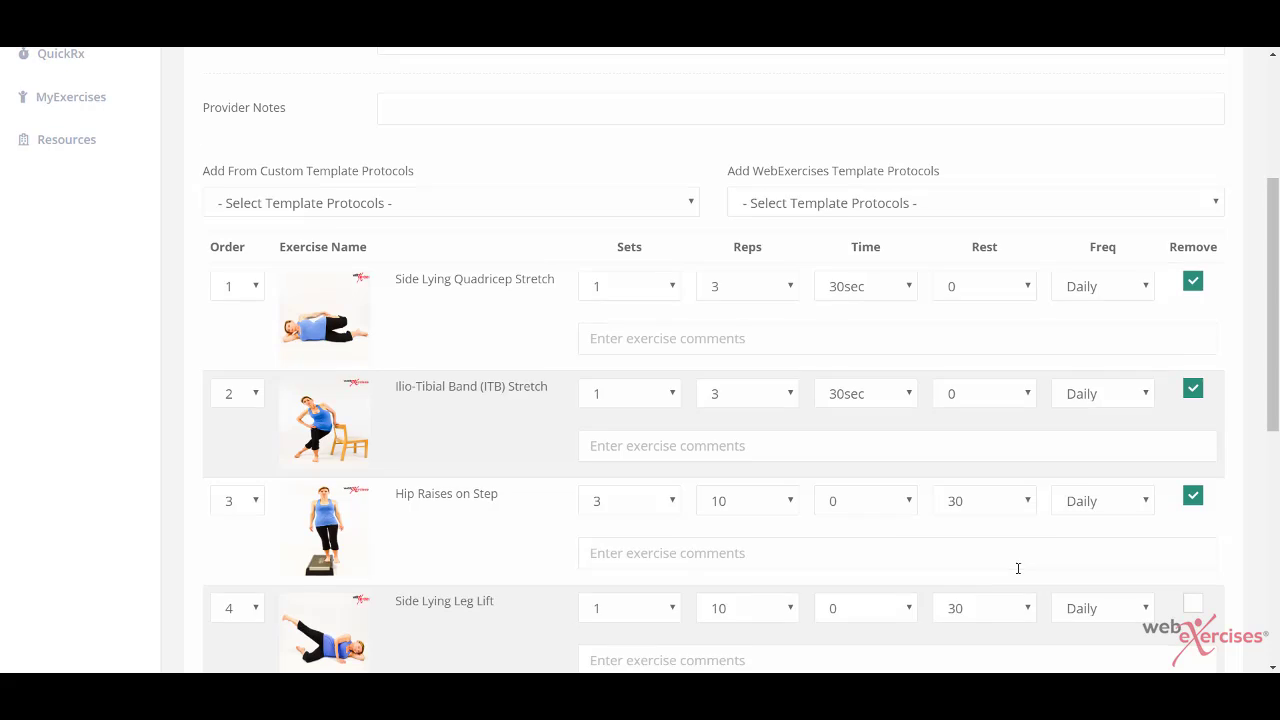
Step: Remove Modified Side Plank and Prone Plank and apply the changes to the Rx
scroll(1018, 568, down, 2)
scroll(1018, 568, down, 2)
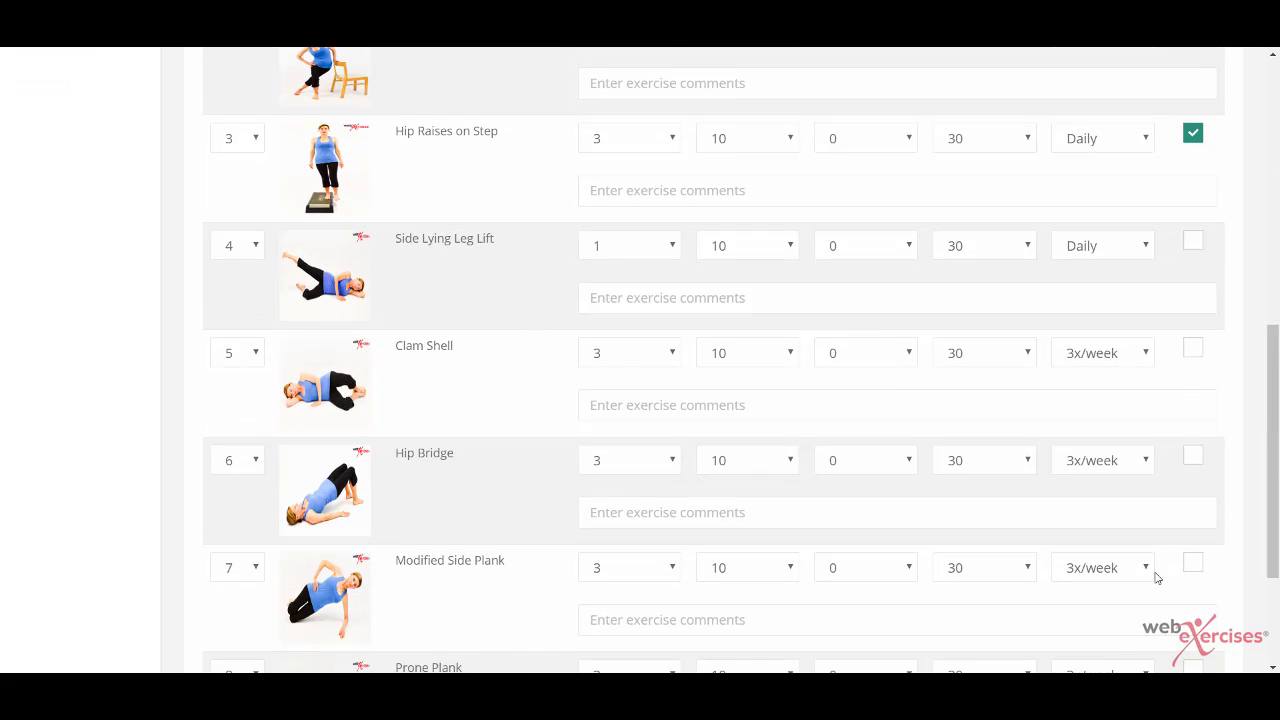
click(1192, 565)
scroll(1192, 568, down, 1)
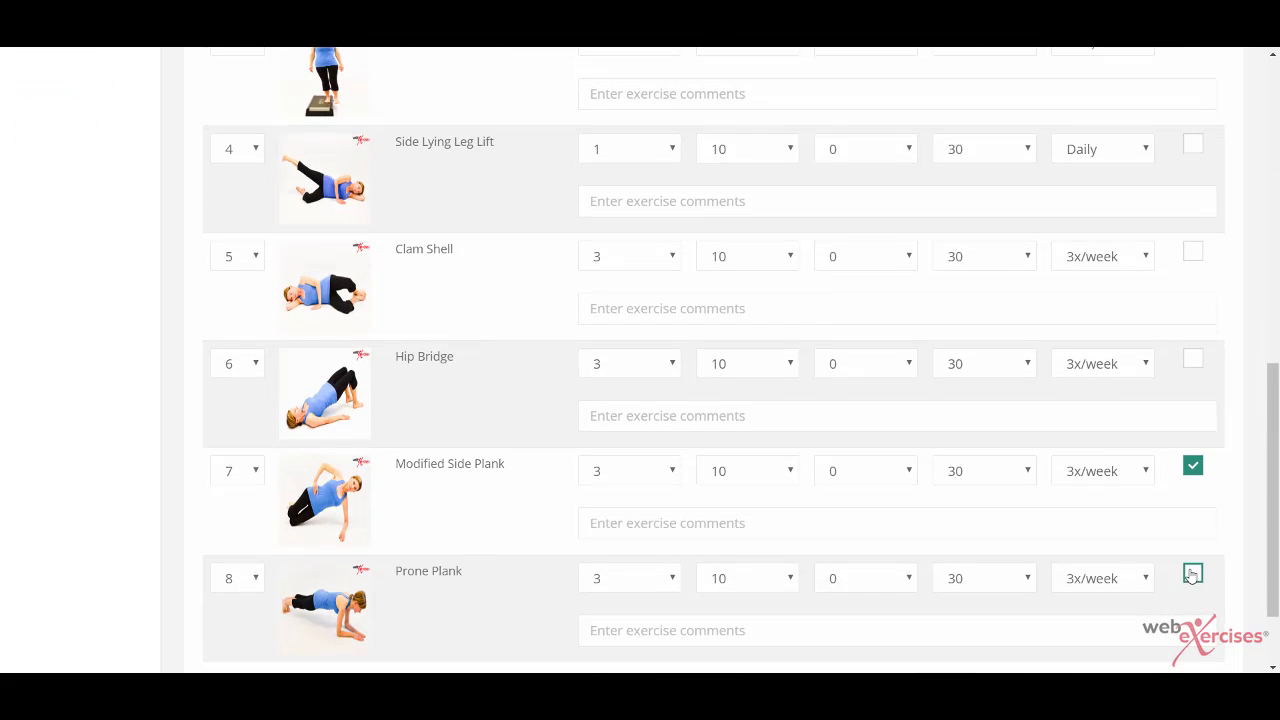
click(1192, 573)
scroll(1192, 575, down, 1)
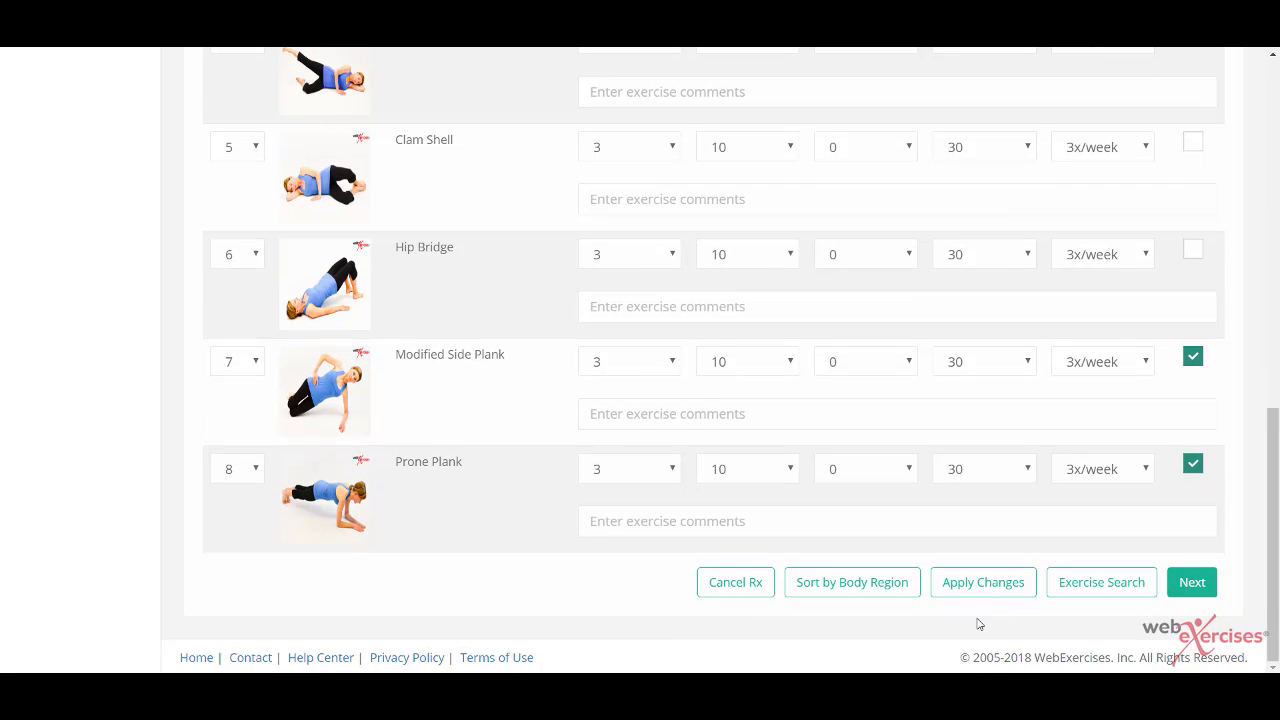
click(968, 592)
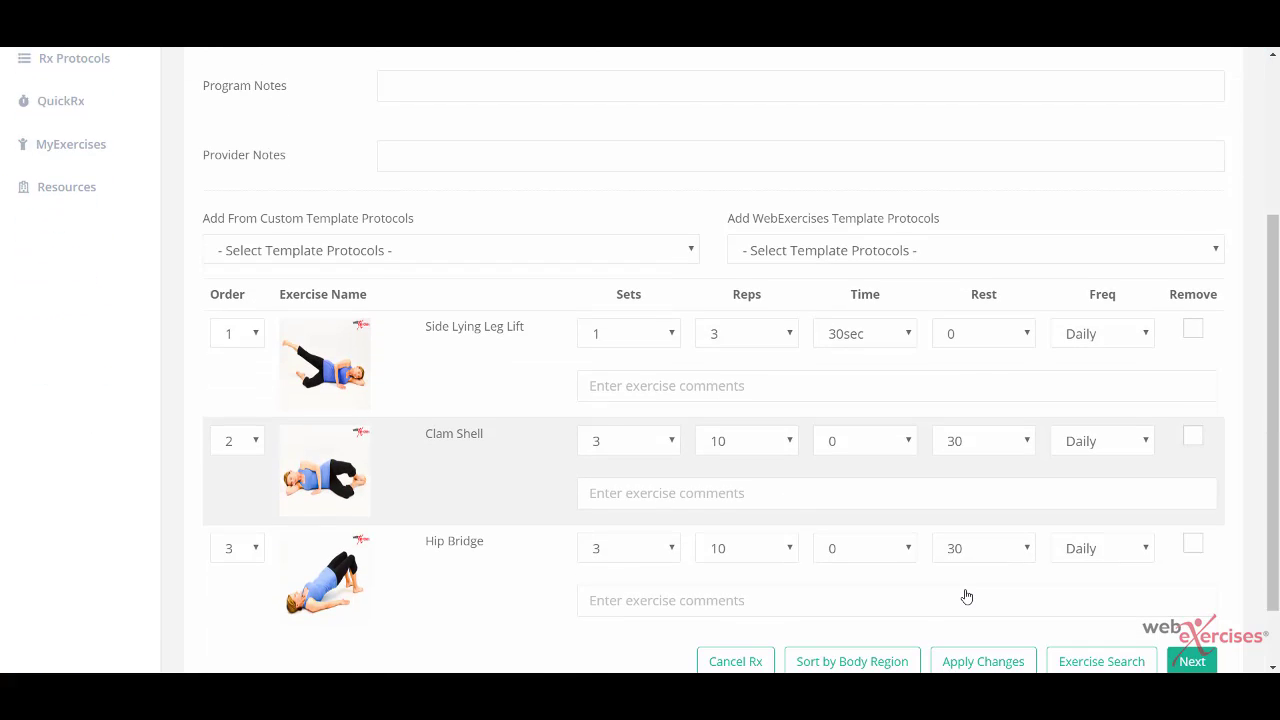
scroll(966, 597, down, 1)
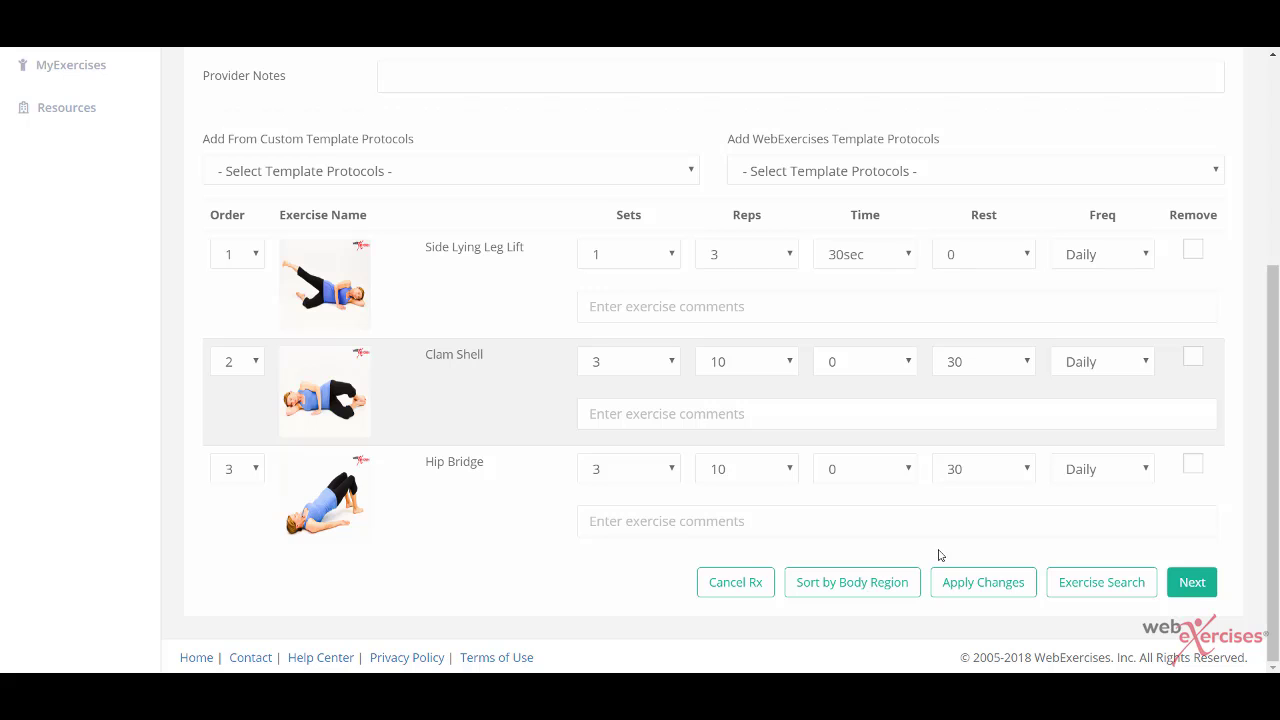
click(1096, 588)
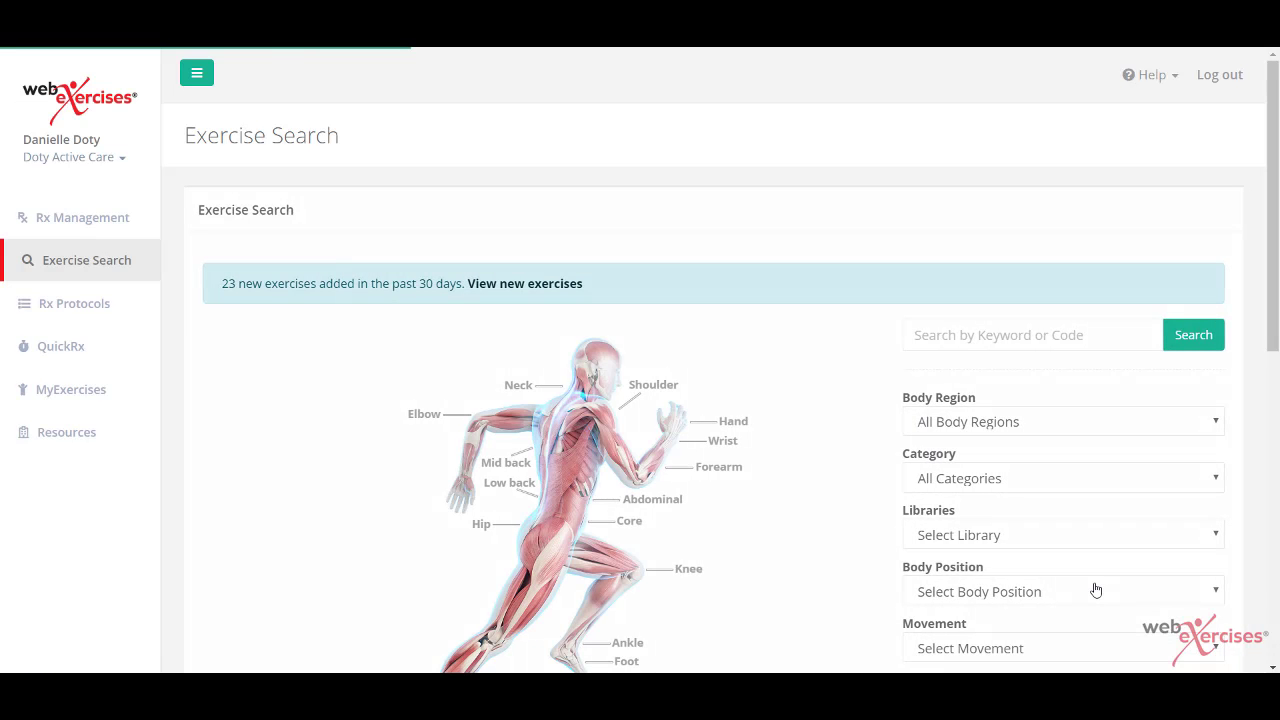
Step: Search the exercise library for the keyword 'plank'
scroll(1096, 590, down, 2)
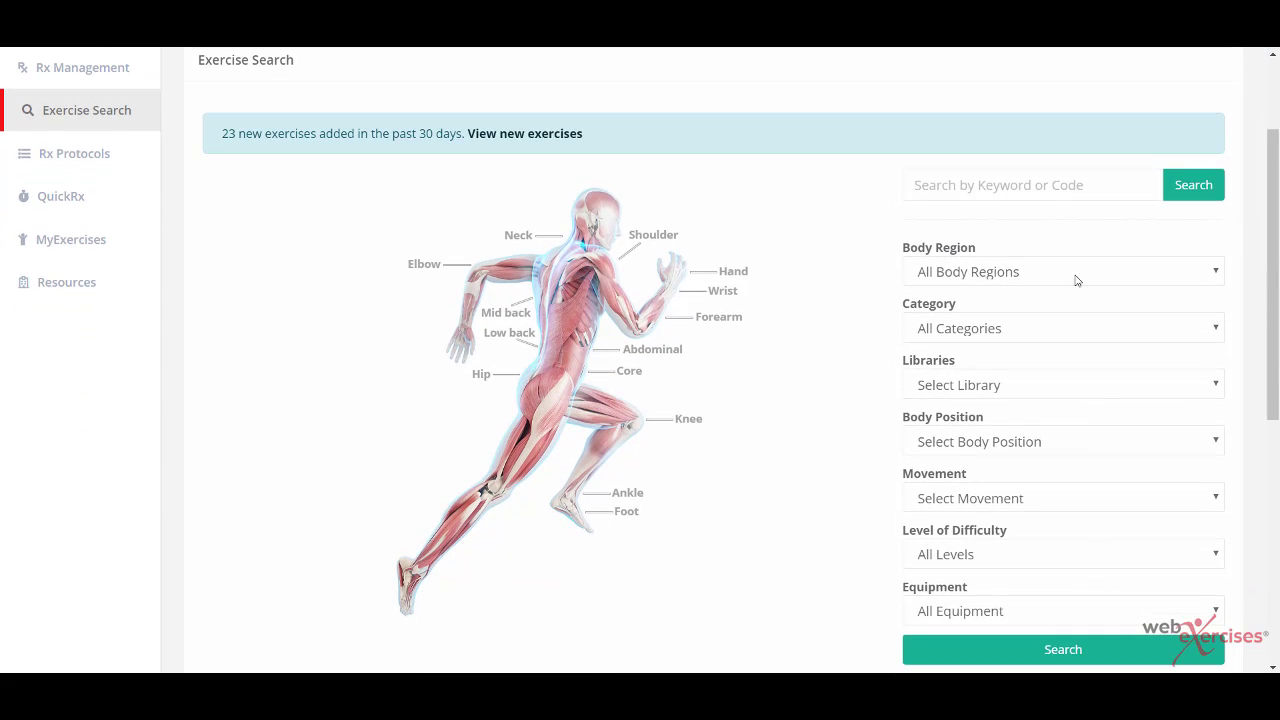
click(949, 184)
text(plank)
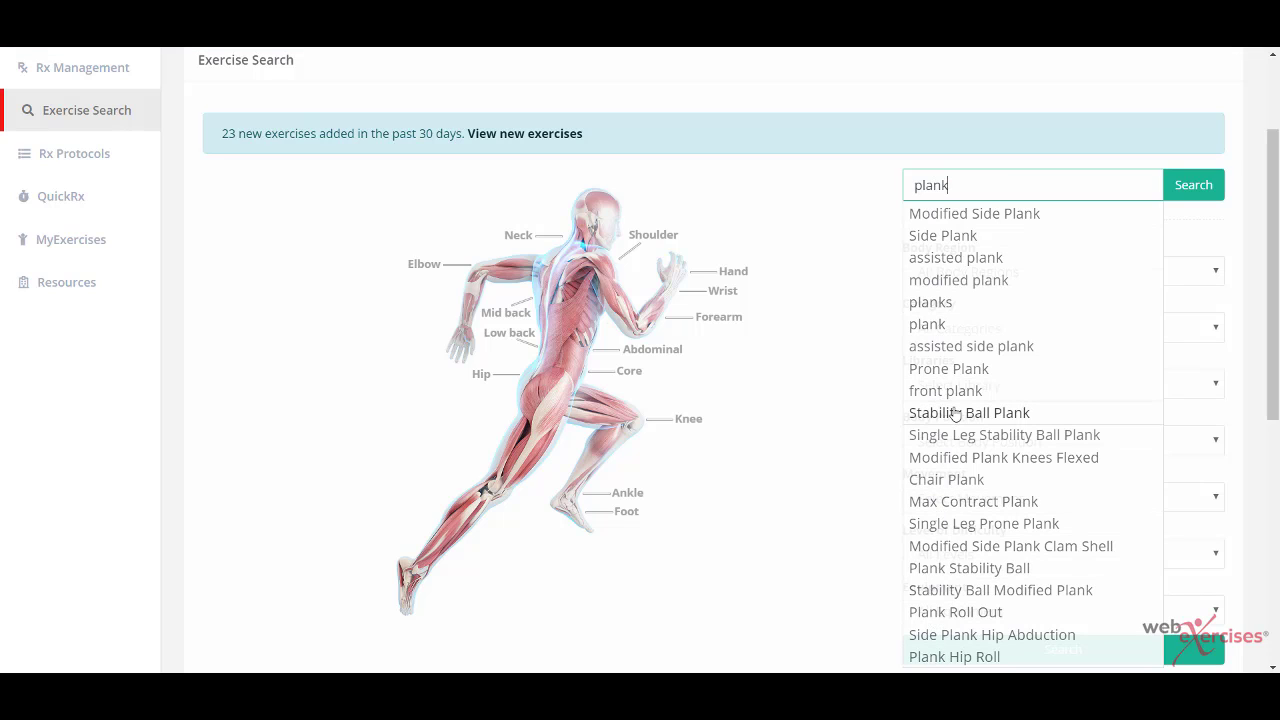
click(1199, 188)
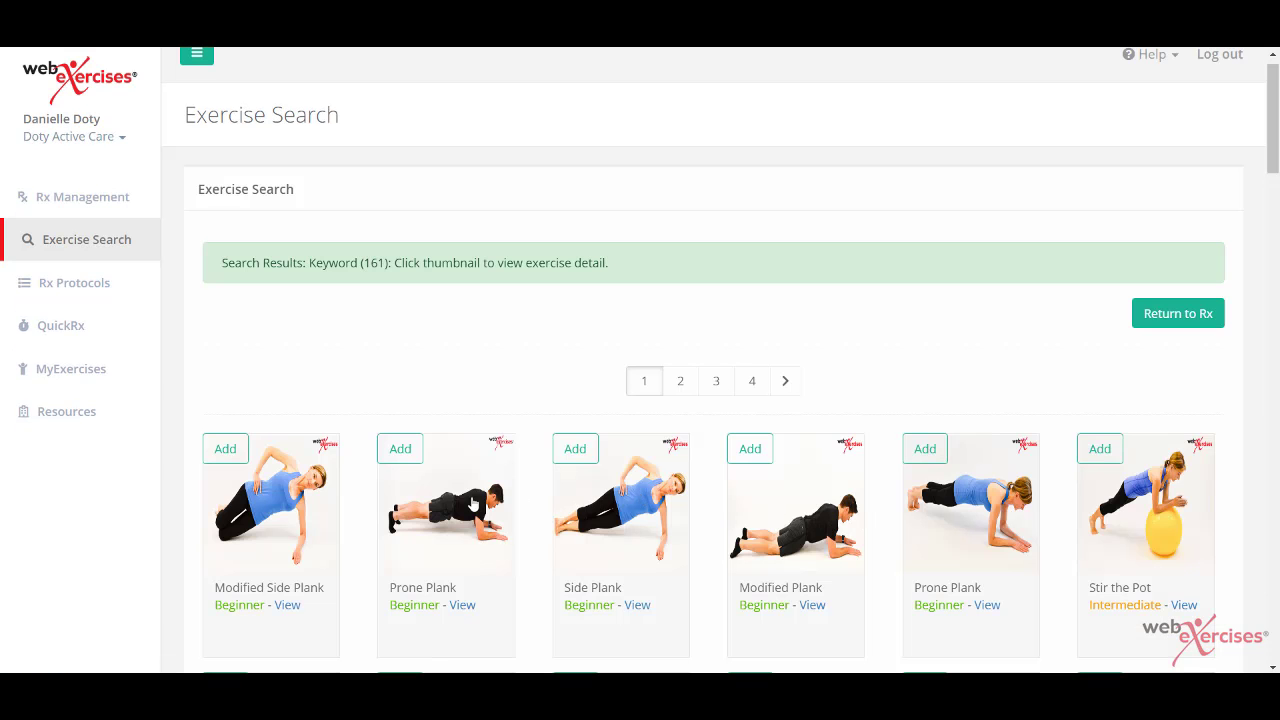
Step: Add Modified Side Plank and Prone Plank from the results to the Rx
click(225, 448)
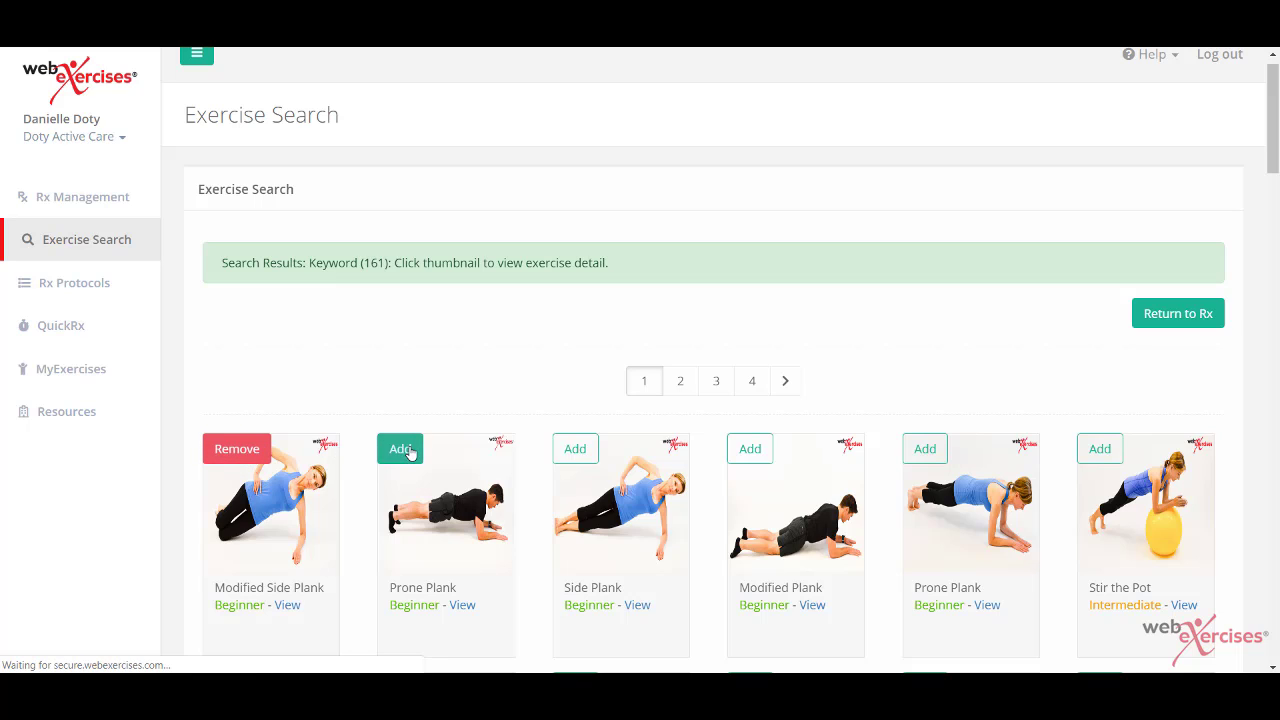
click(400, 448)
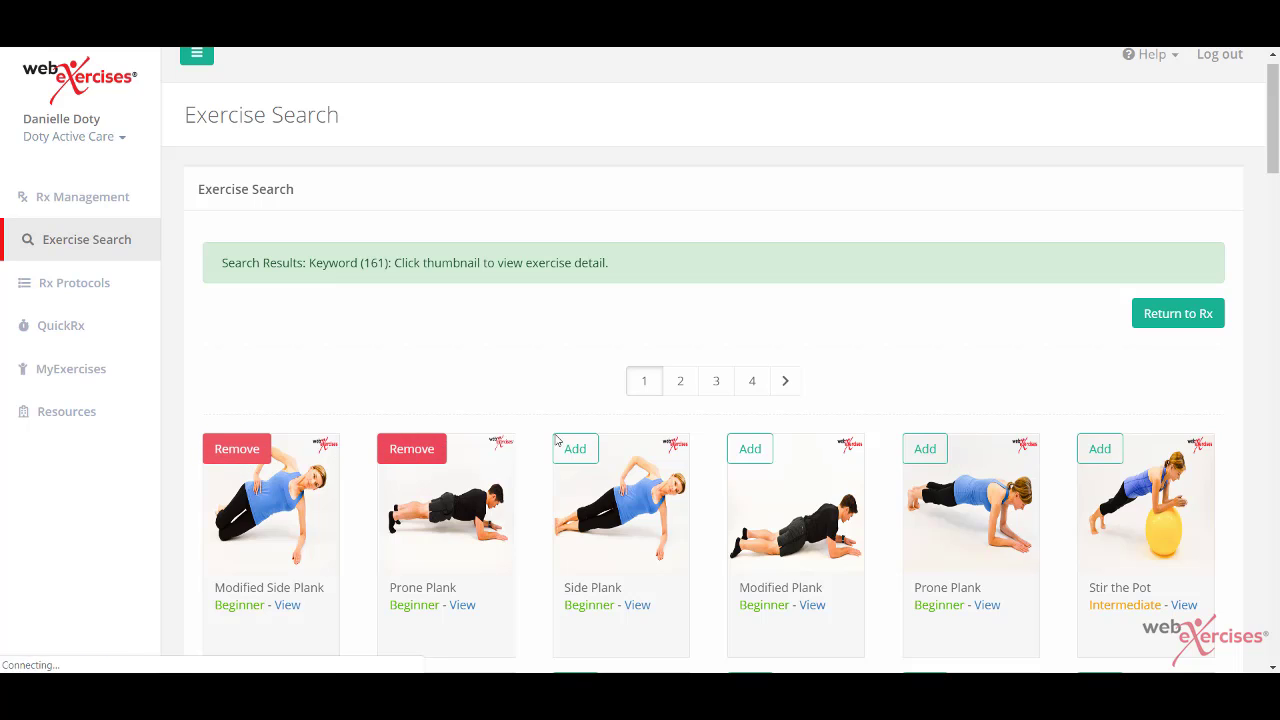
click(1150, 318)
scroll(1090, 378, down, 15)
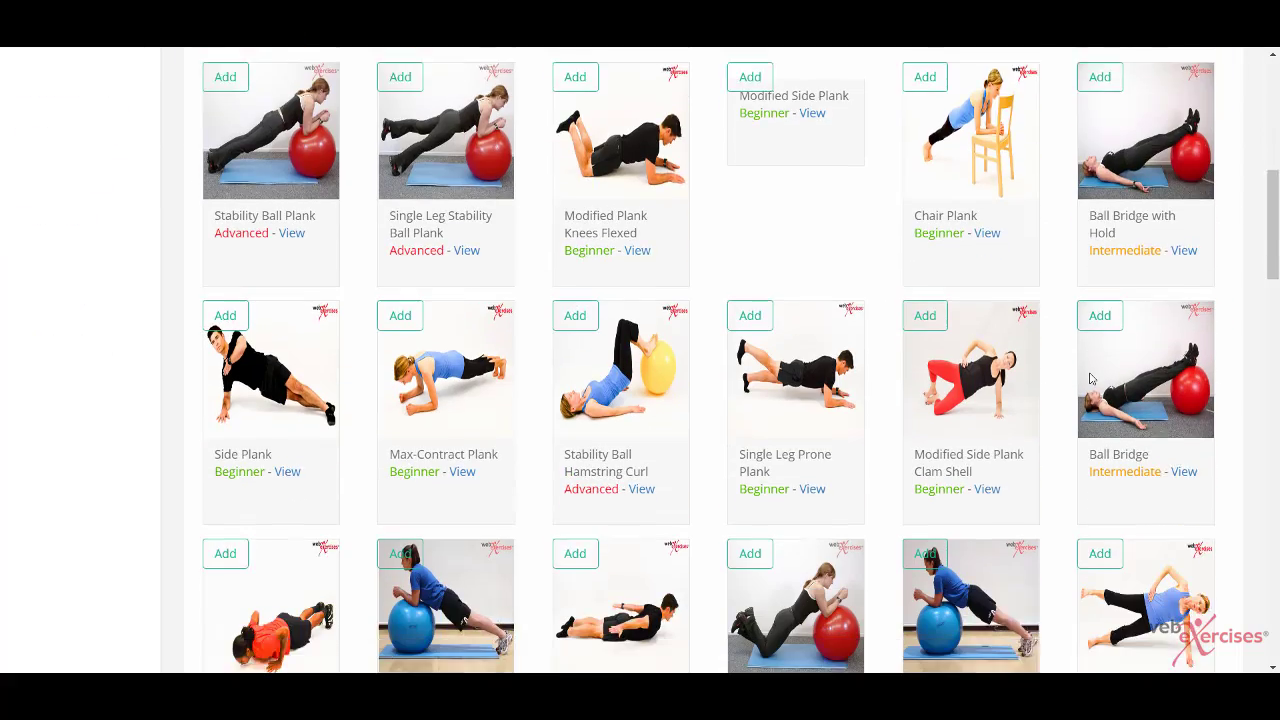
scroll(1090, 378, down, 9)
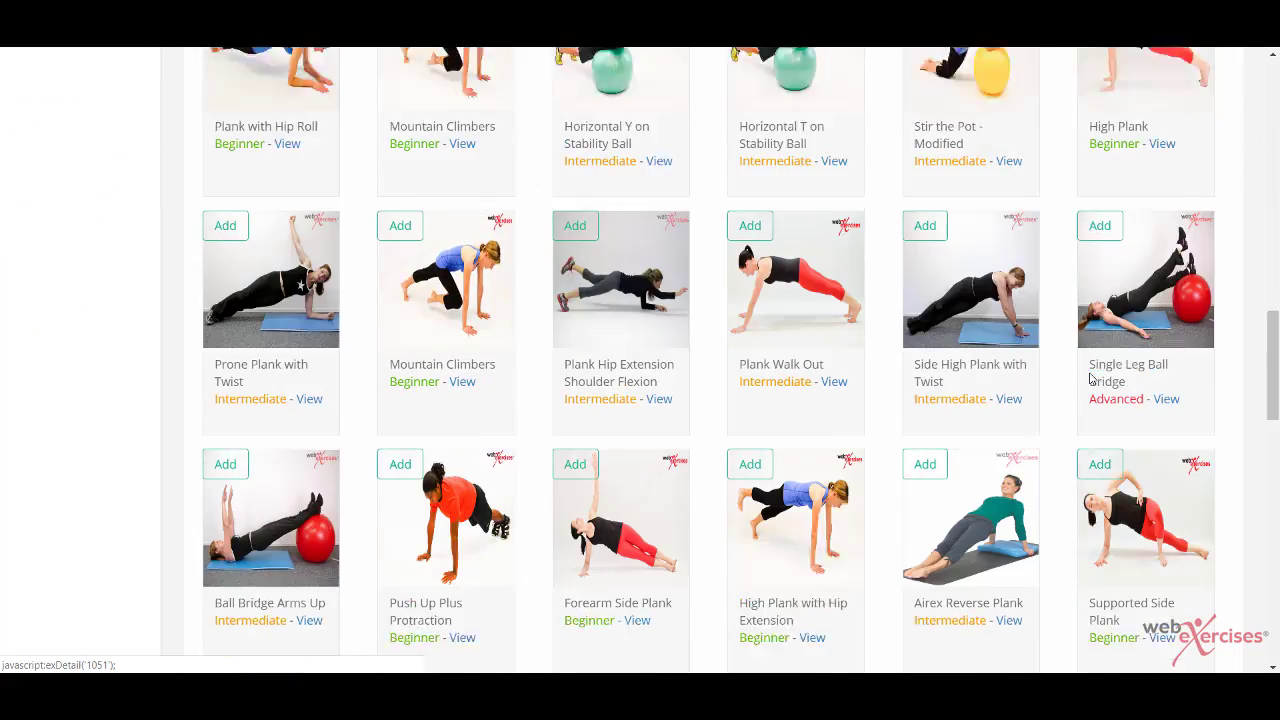
scroll(1090, 378, down, 3)
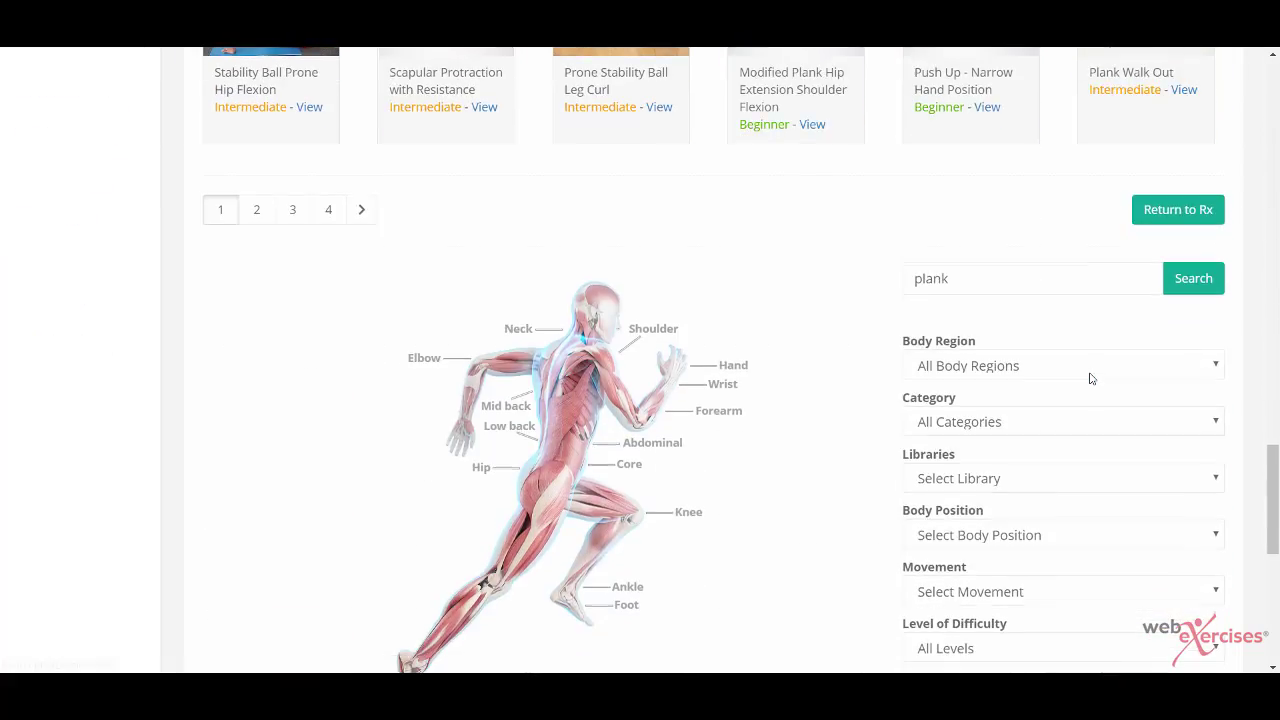
scroll(1090, 378, down, 1)
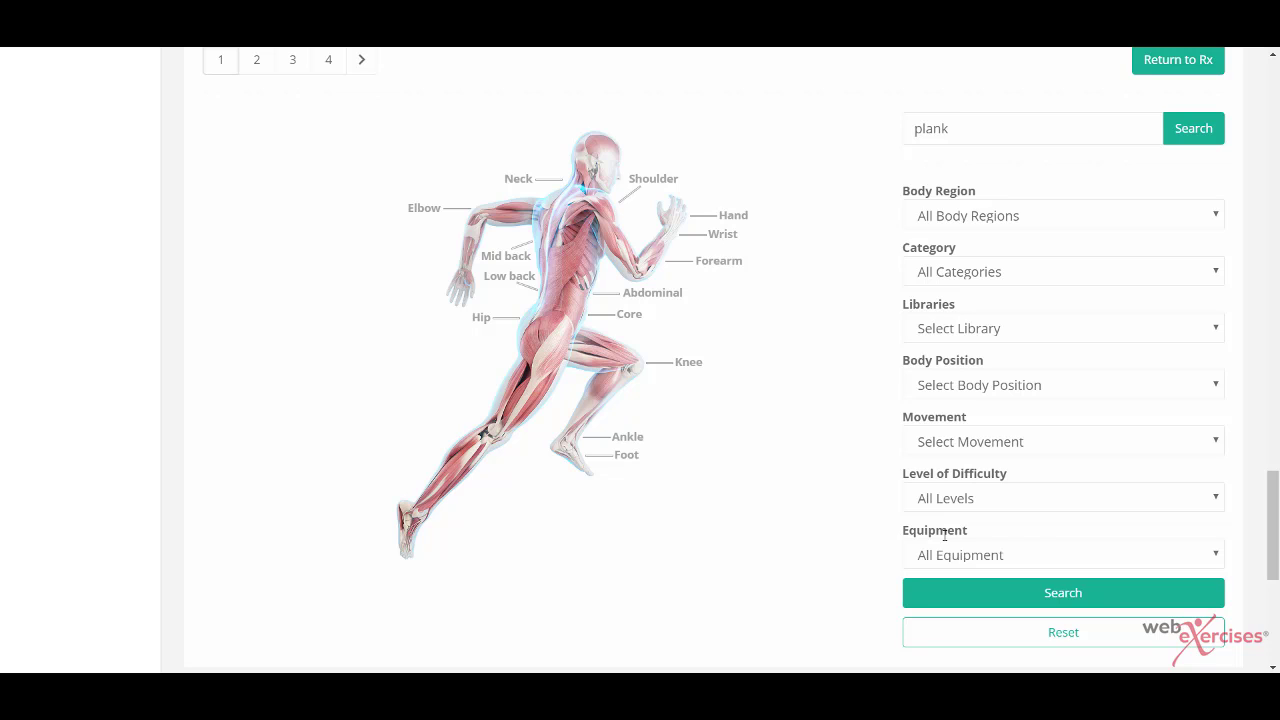
Step: Filter exercises to Body Region Hip, Category Exercise and Body Position Side Lying, leaving Libraries unset
click(1217, 223)
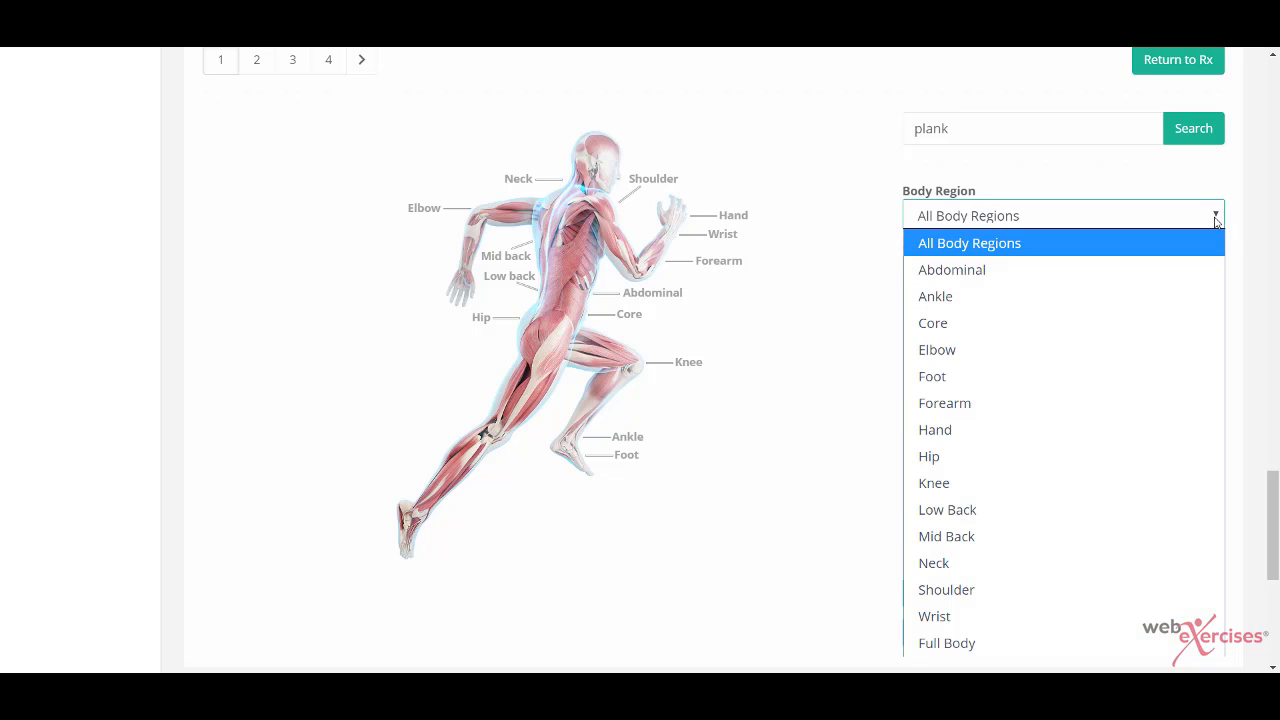
click(952, 458)
click(1055, 279)
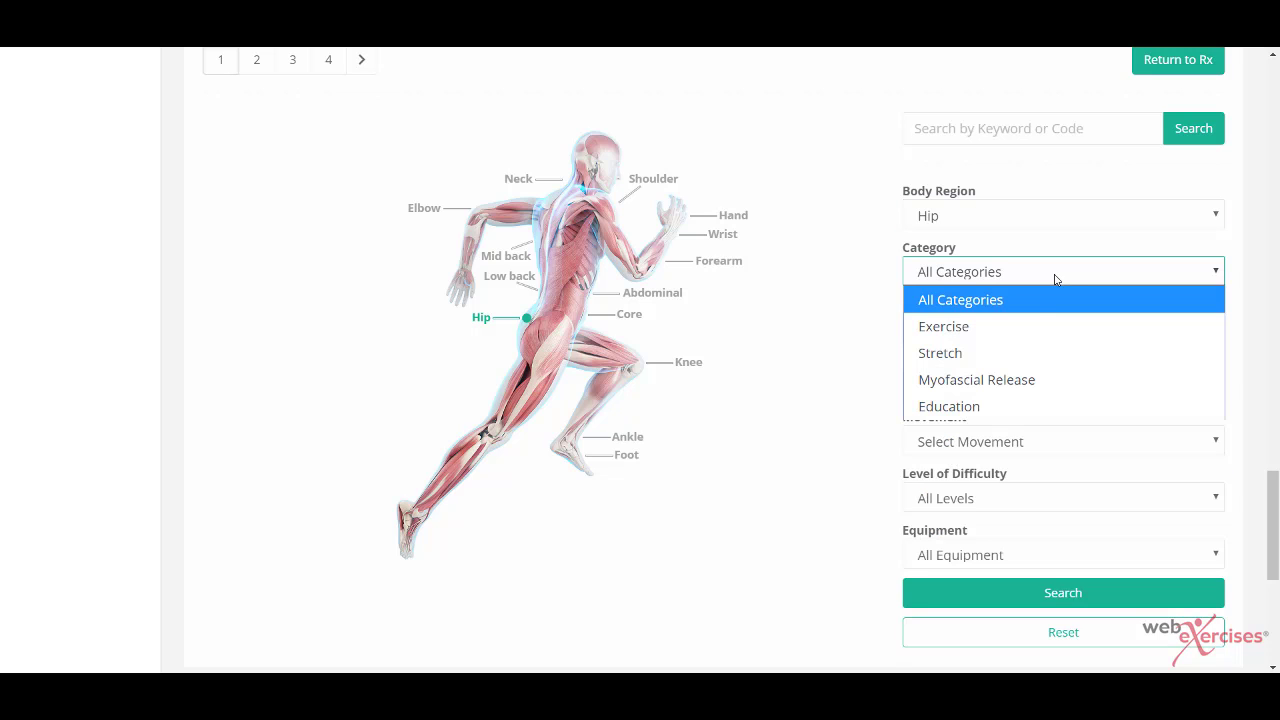
click(968, 328)
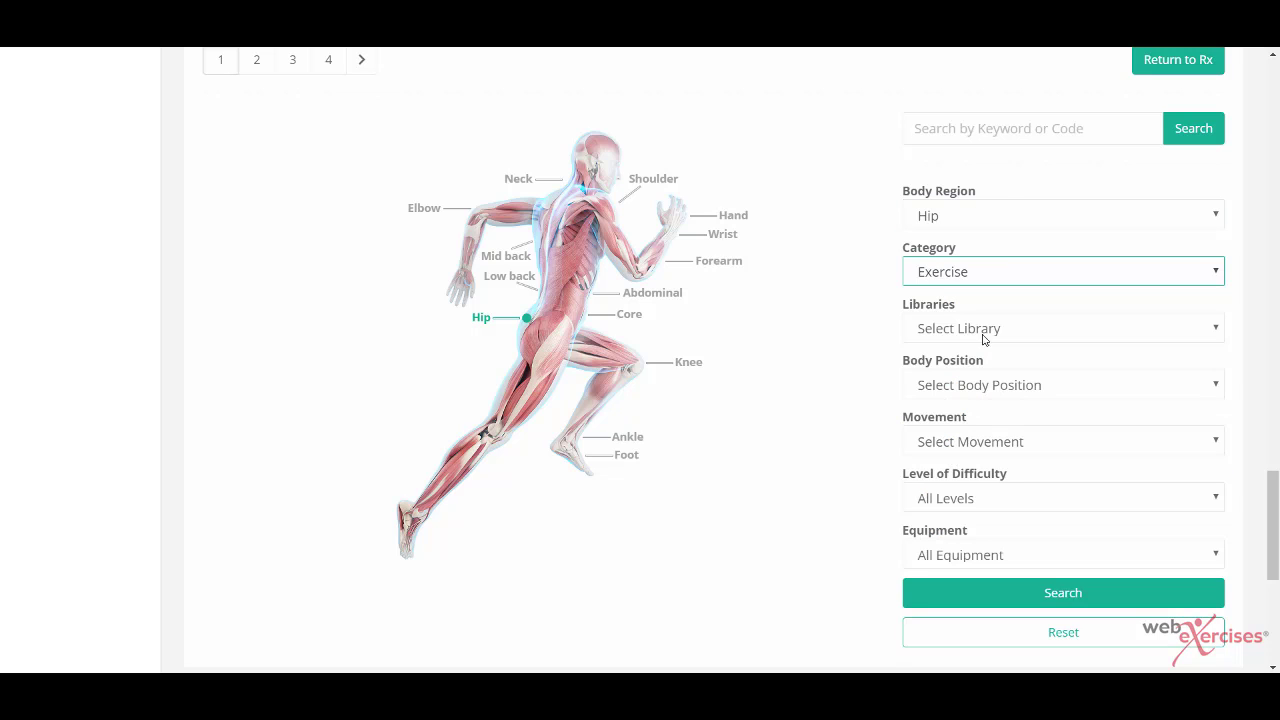
click(1215, 330)
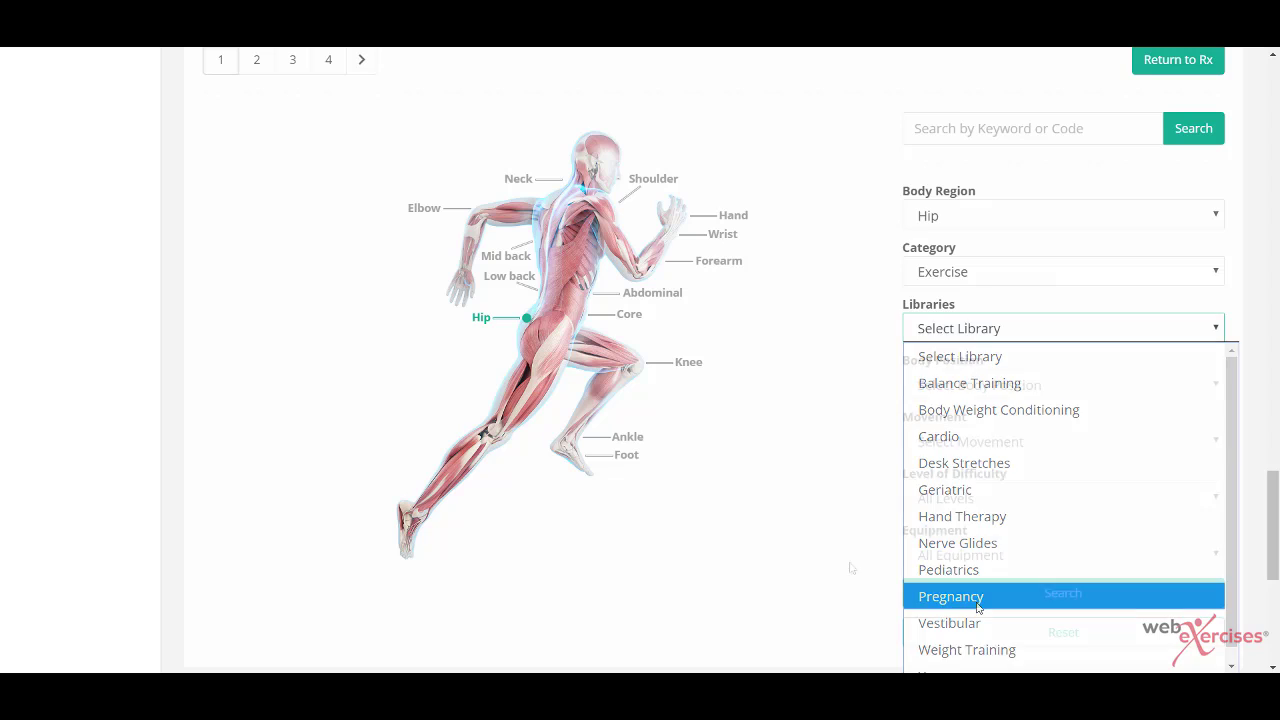
click(911, 335)
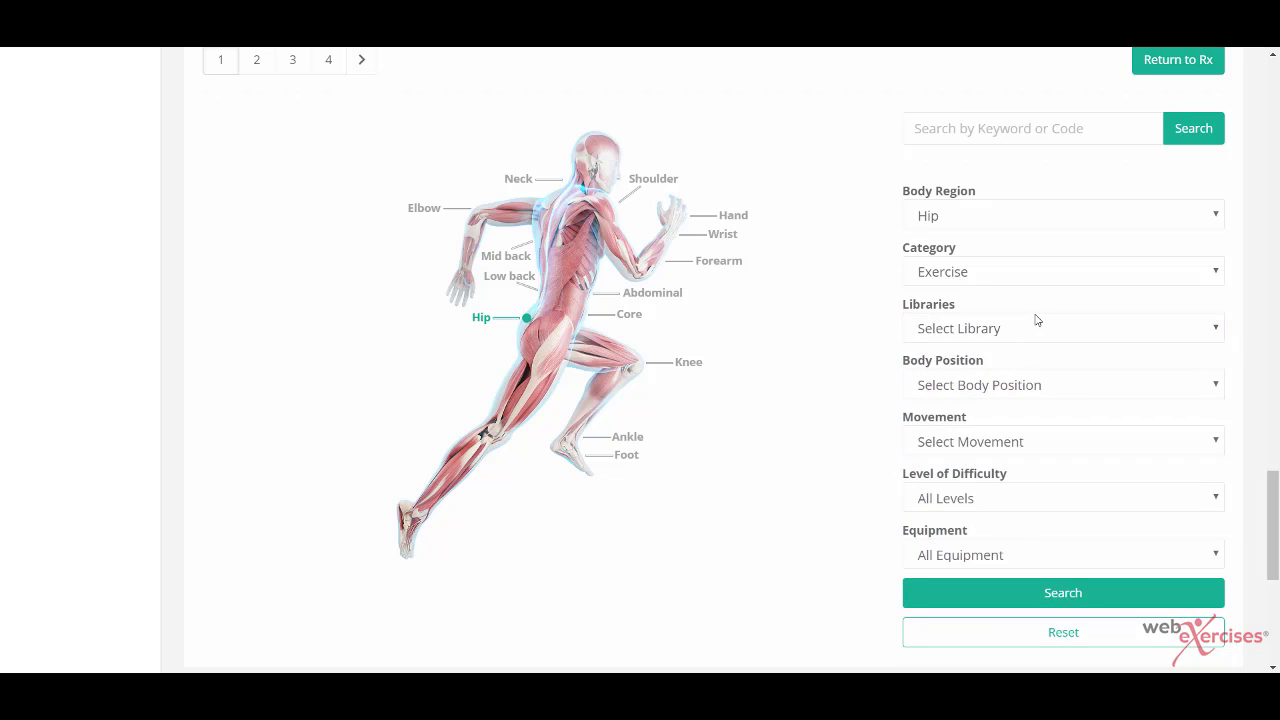
click(1217, 390)
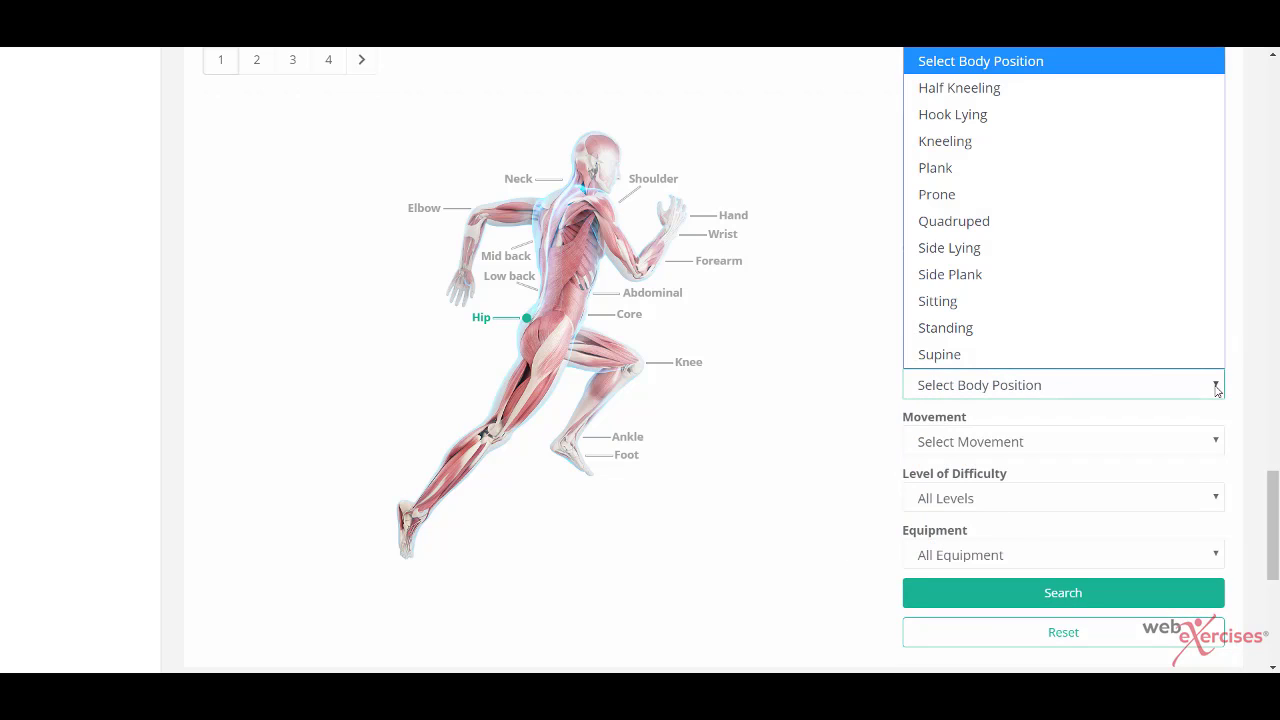
click(980, 257)
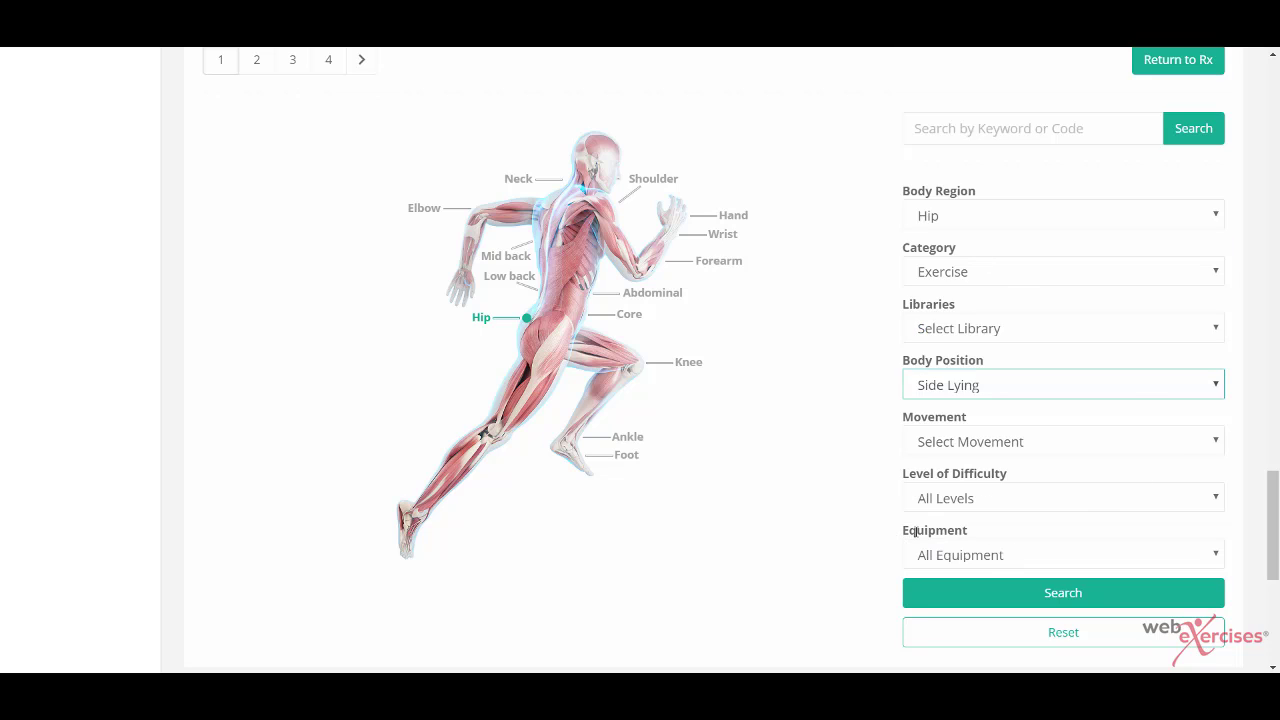
click(961, 531)
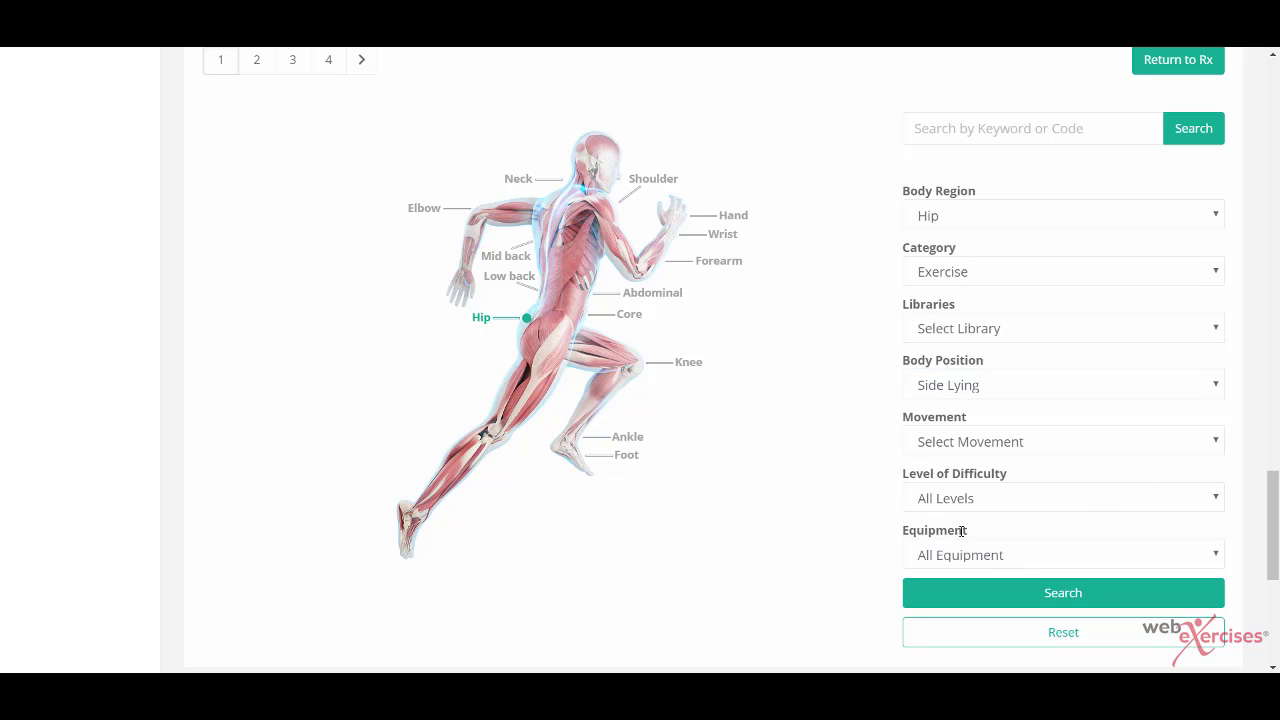
scroll(1071, 563, down, 1)
Step: Run the Side Lying hip search and add Reverse Clam Shell to the Rx
click(1093, 546)
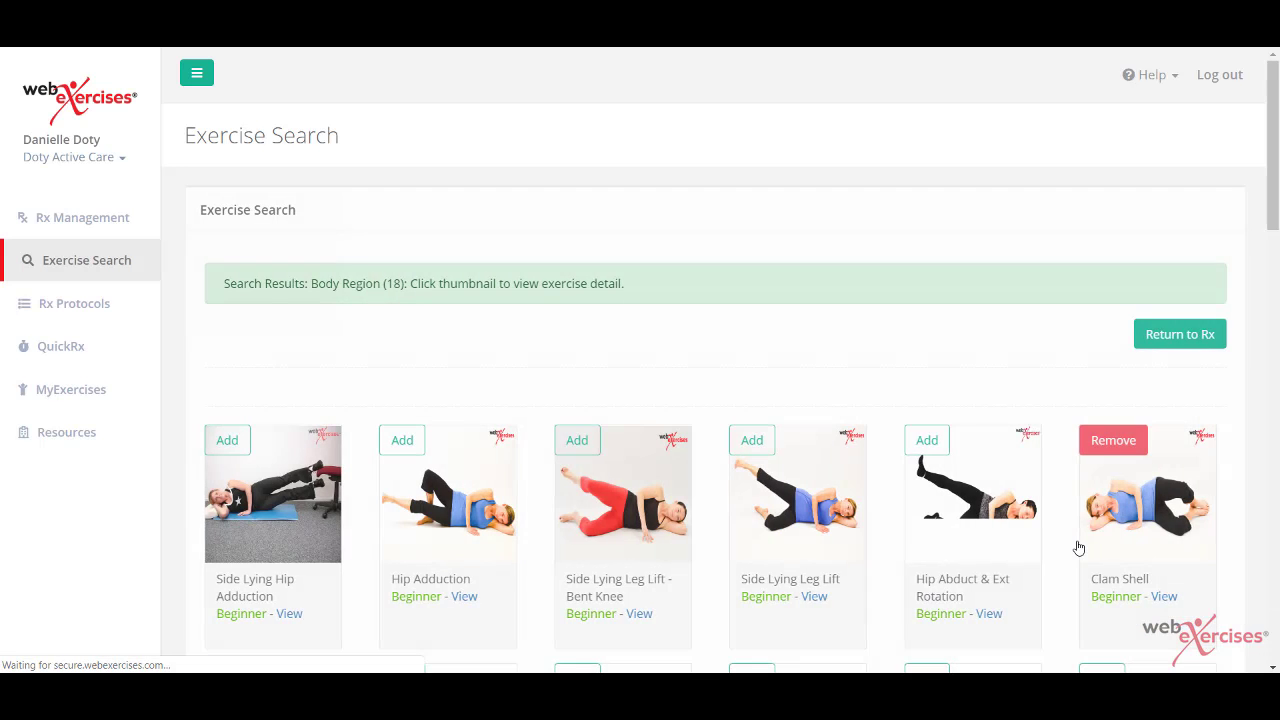
scroll(1078, 547, down, 1)
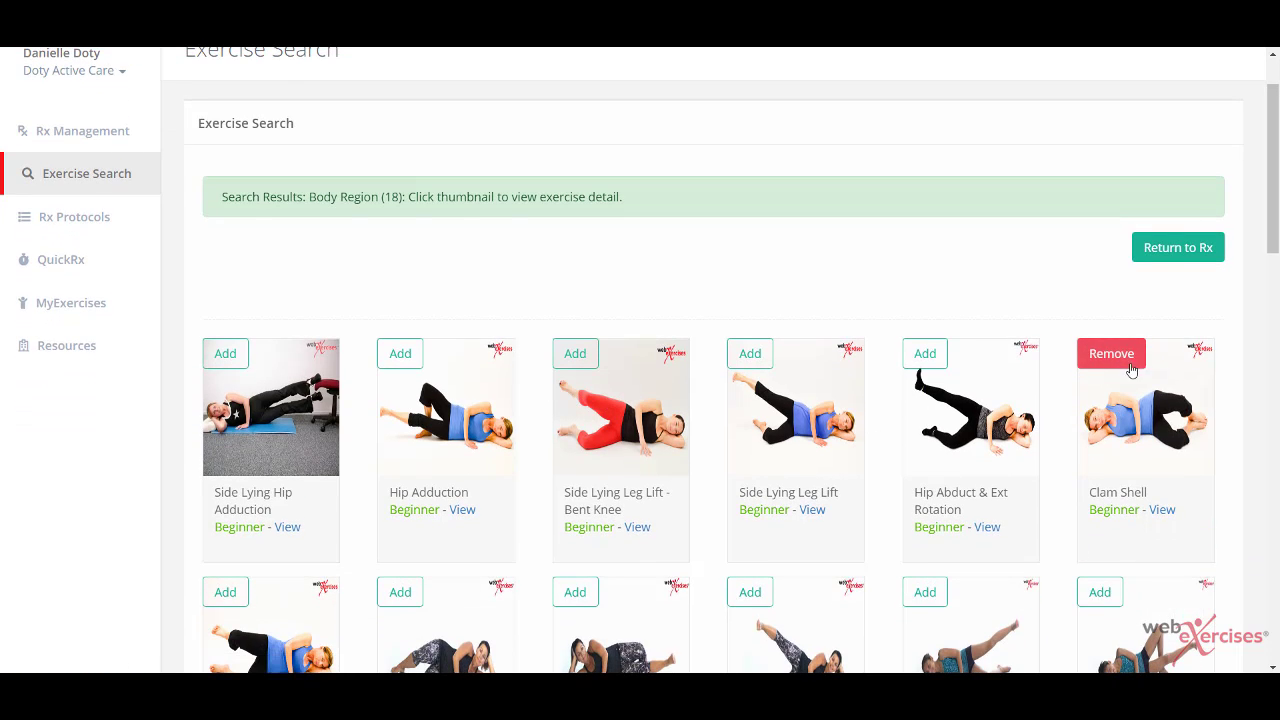
scroll(1047, 407, down, 1)
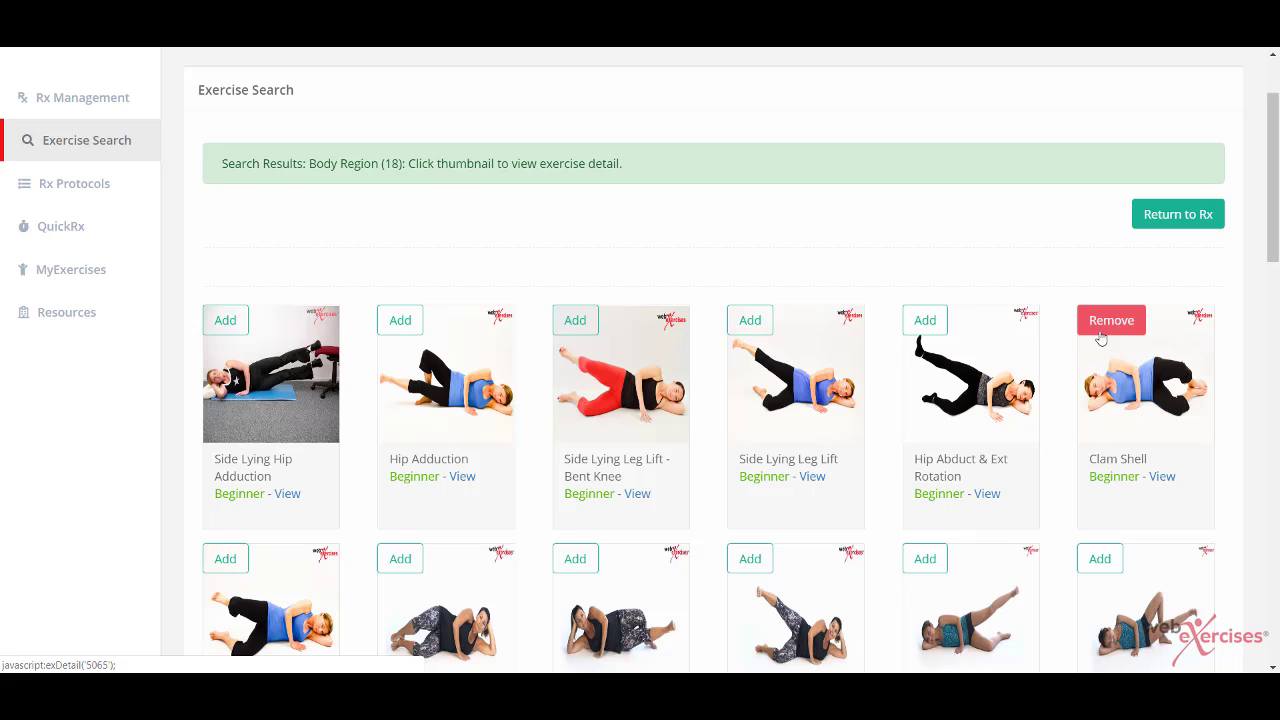
scroll(1053, 459, down, 1)
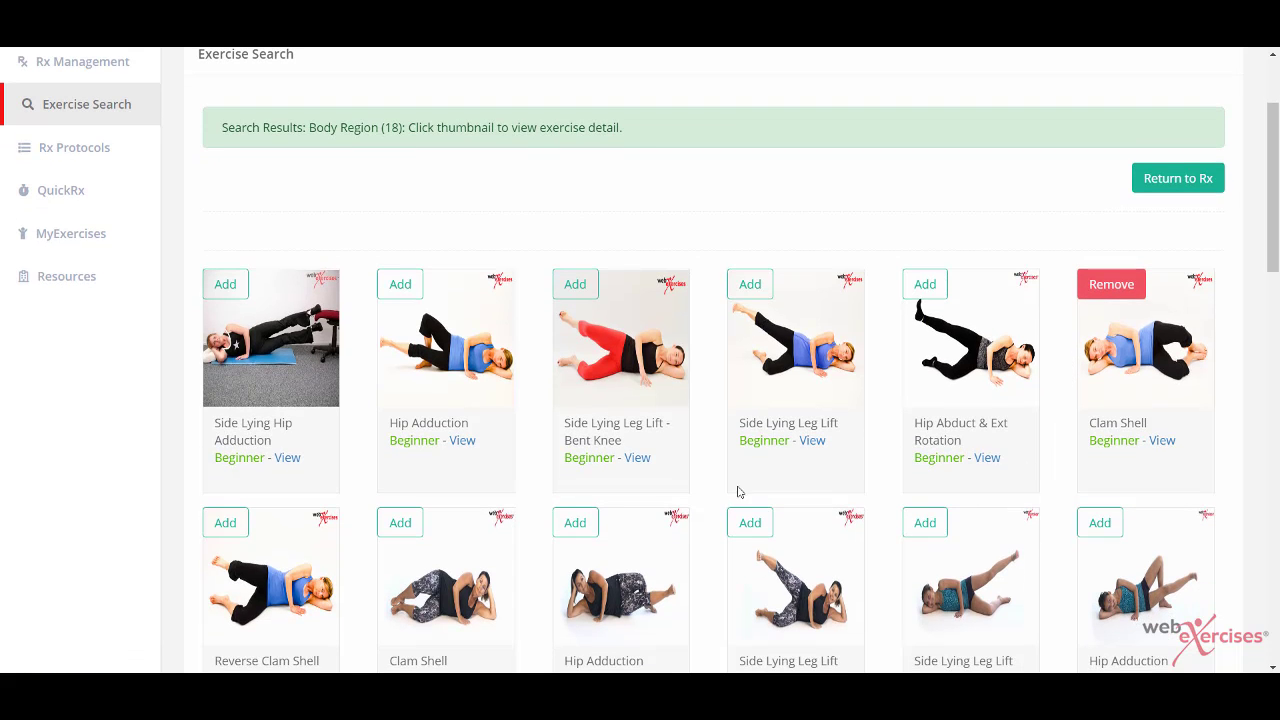
click(225, 523)
scroll(226, 532, down, 5)
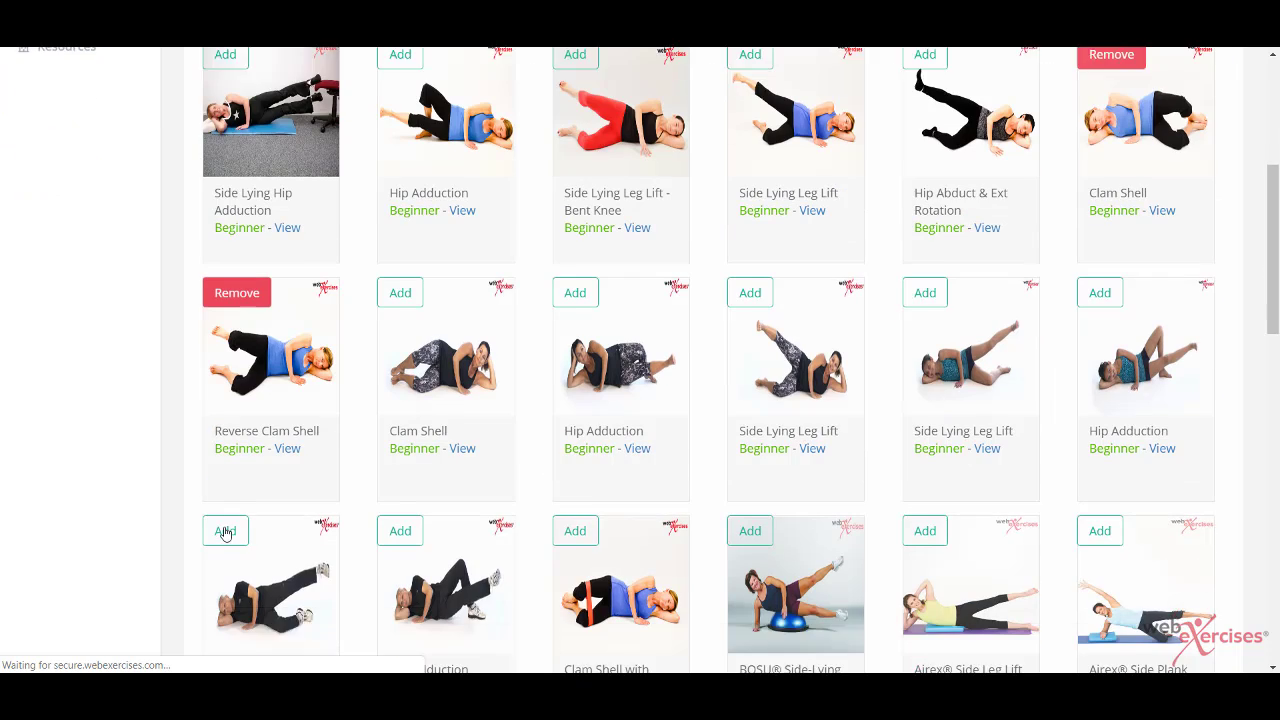
scroll(226, 534, down, 6)
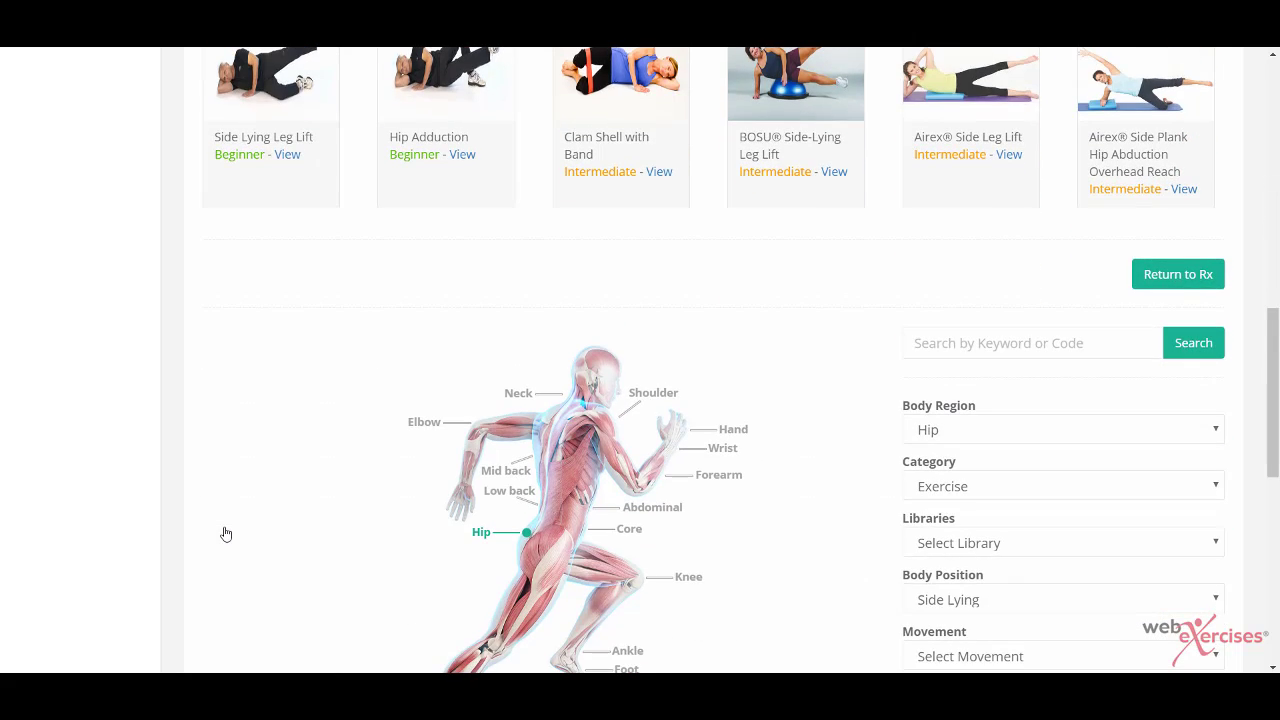
scroll(226, 532, down, 3)
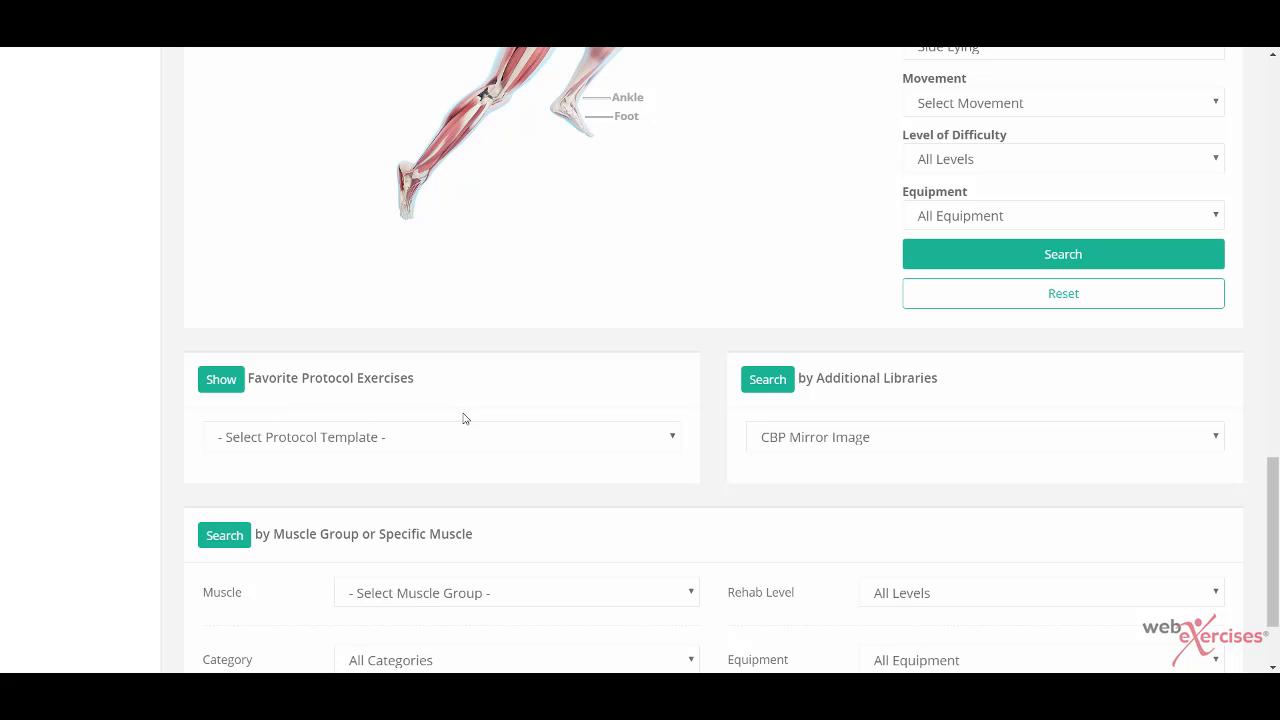
Step: Add Walking lunge with Reach from the MyExercises library and go back to the Rx
scroll(442, 538, down, 1)
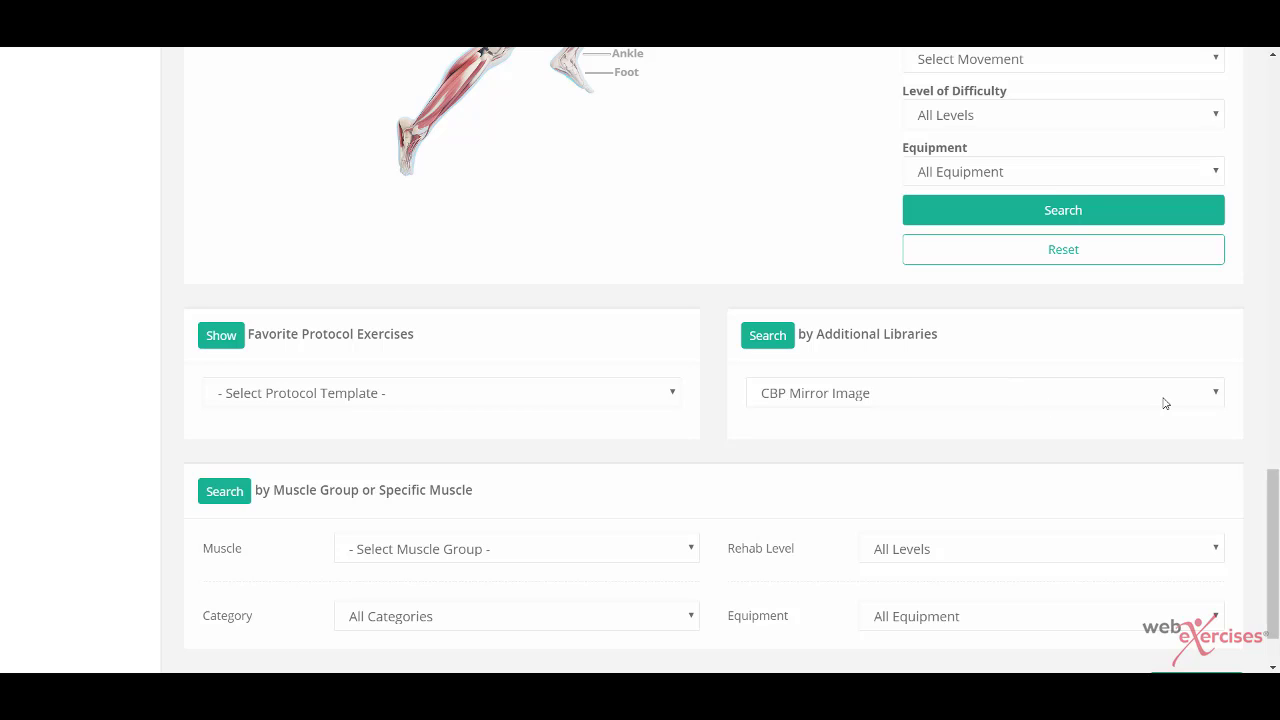
click(1215, 400)
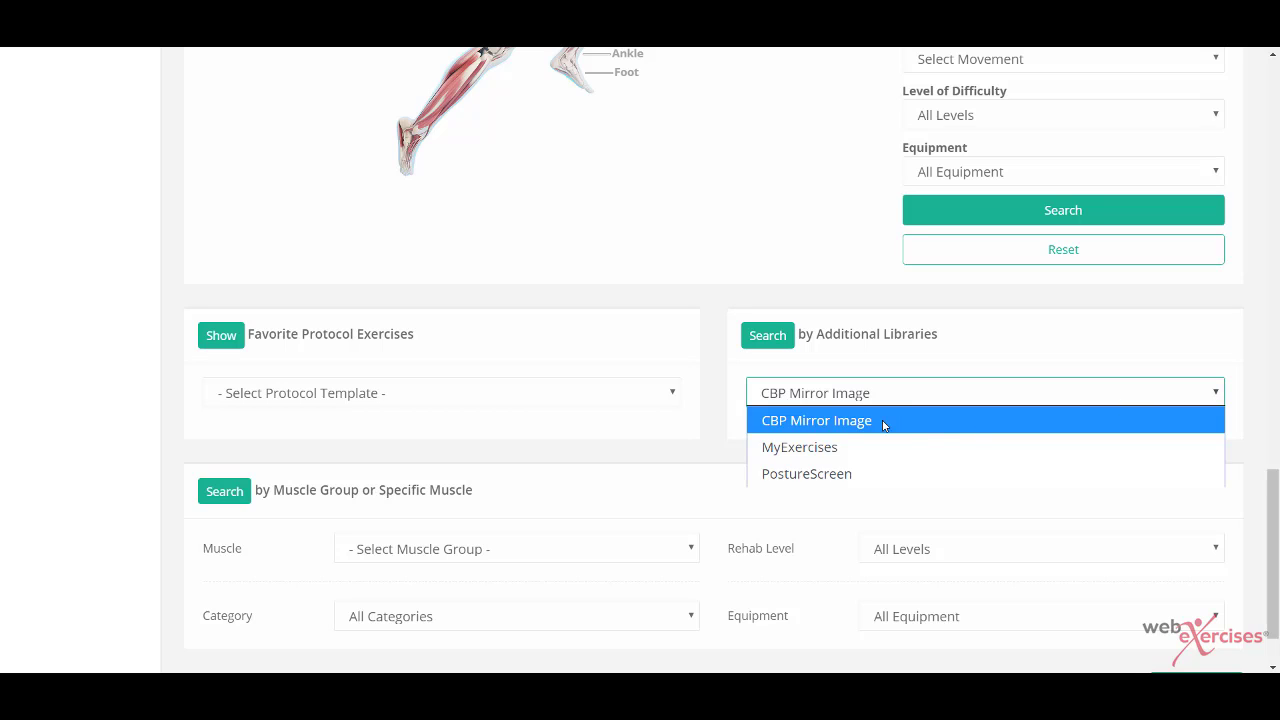
click(828, 450)
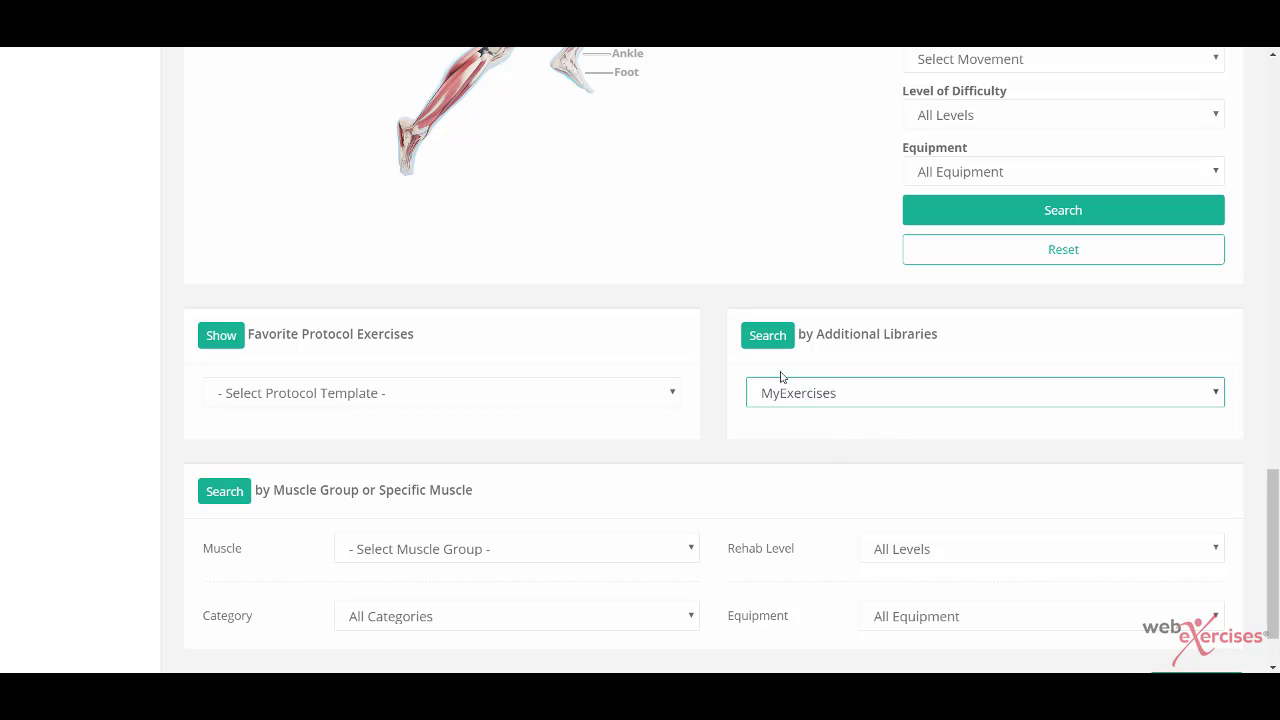
click(767, 342)
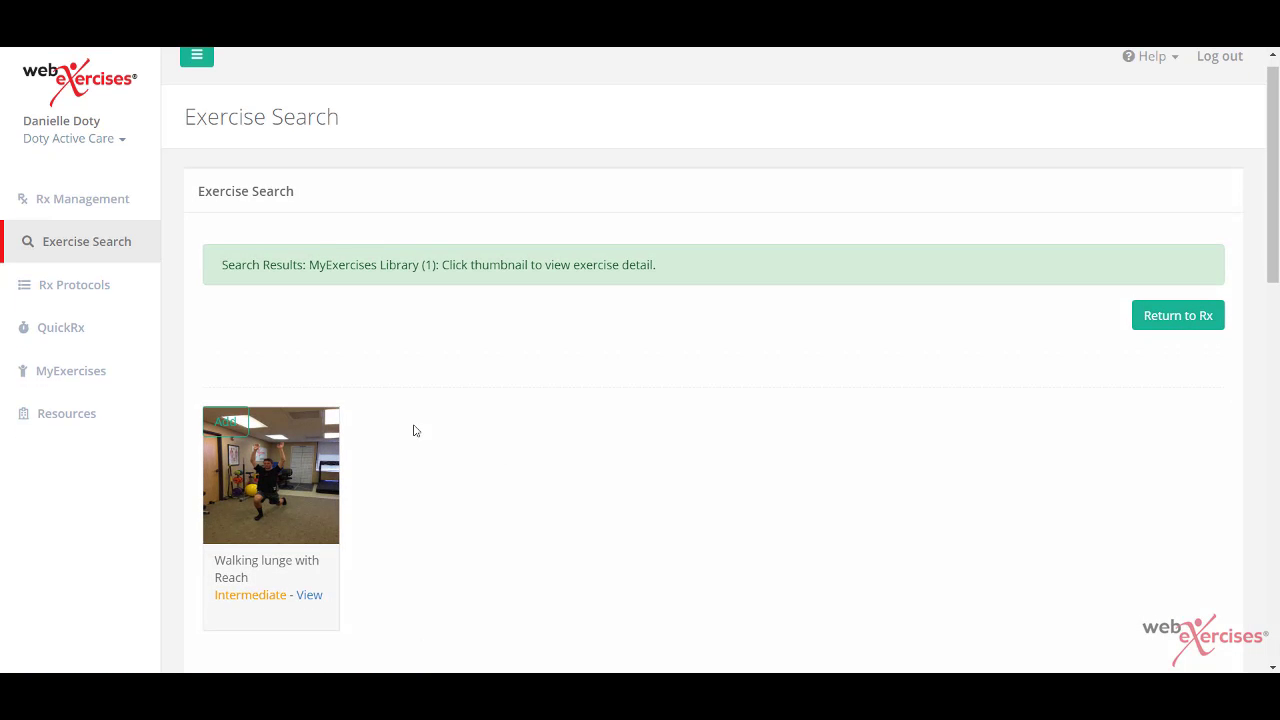
click(226, 421)
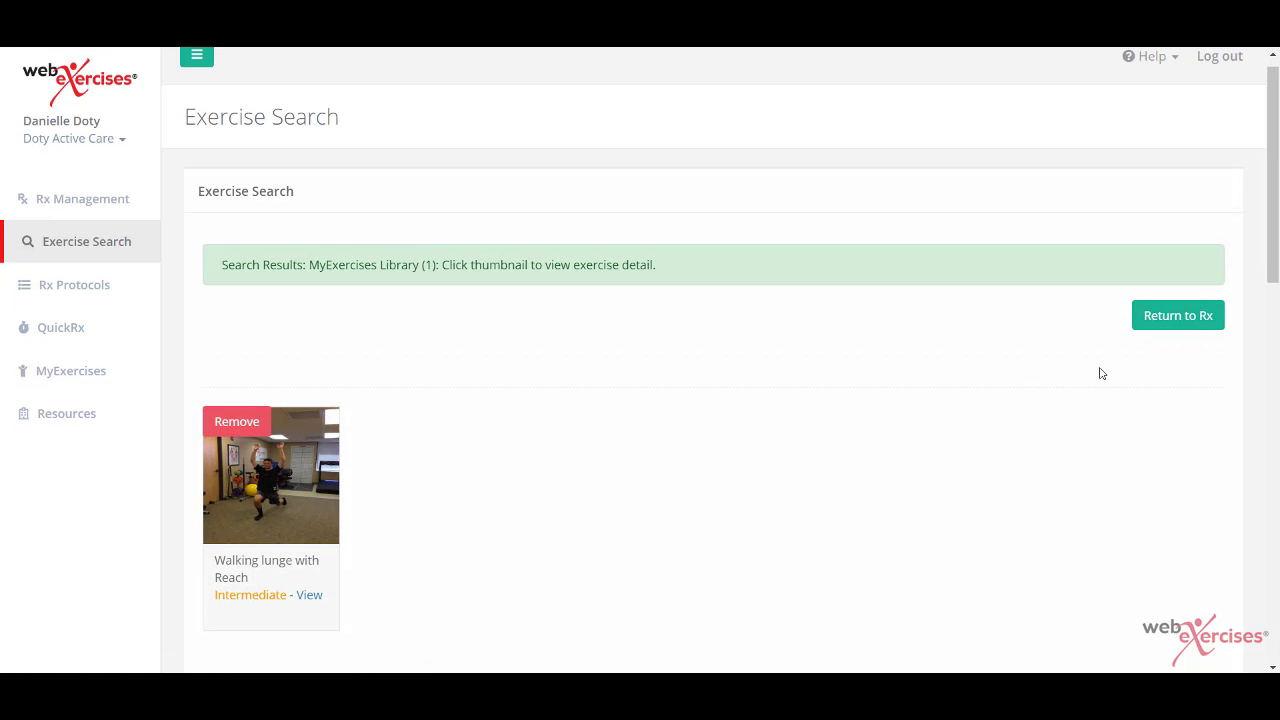
click(1168, 318)
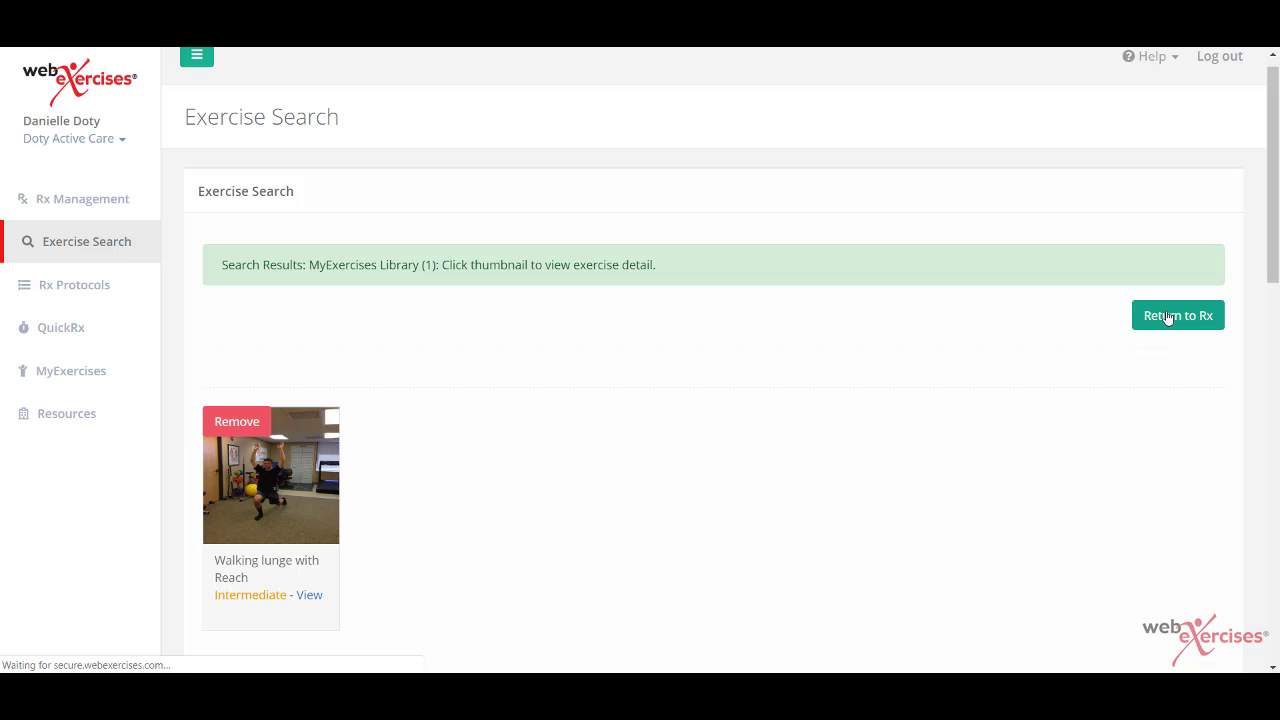
Step: Continue to the Rx review page listing all seven exercises, ending with Walking lunge with Reach
scroll(978, 504, down, 2)
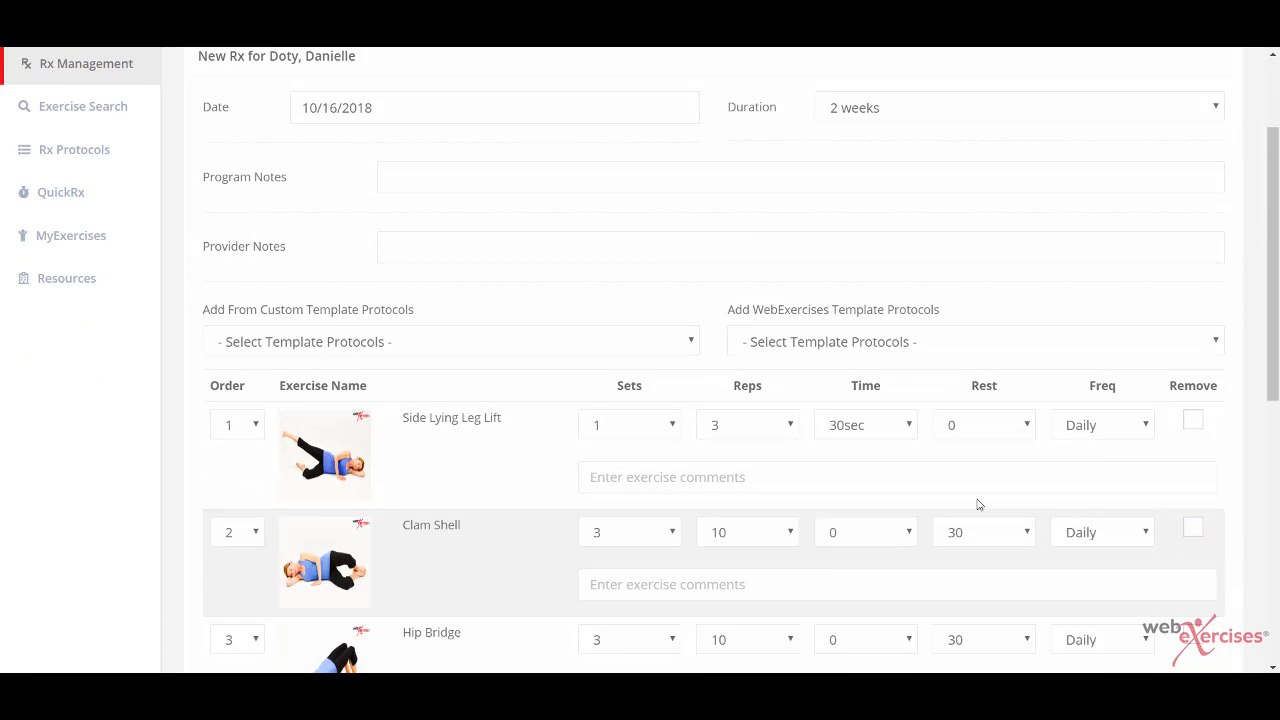
scroll(978, 504, down, 6)
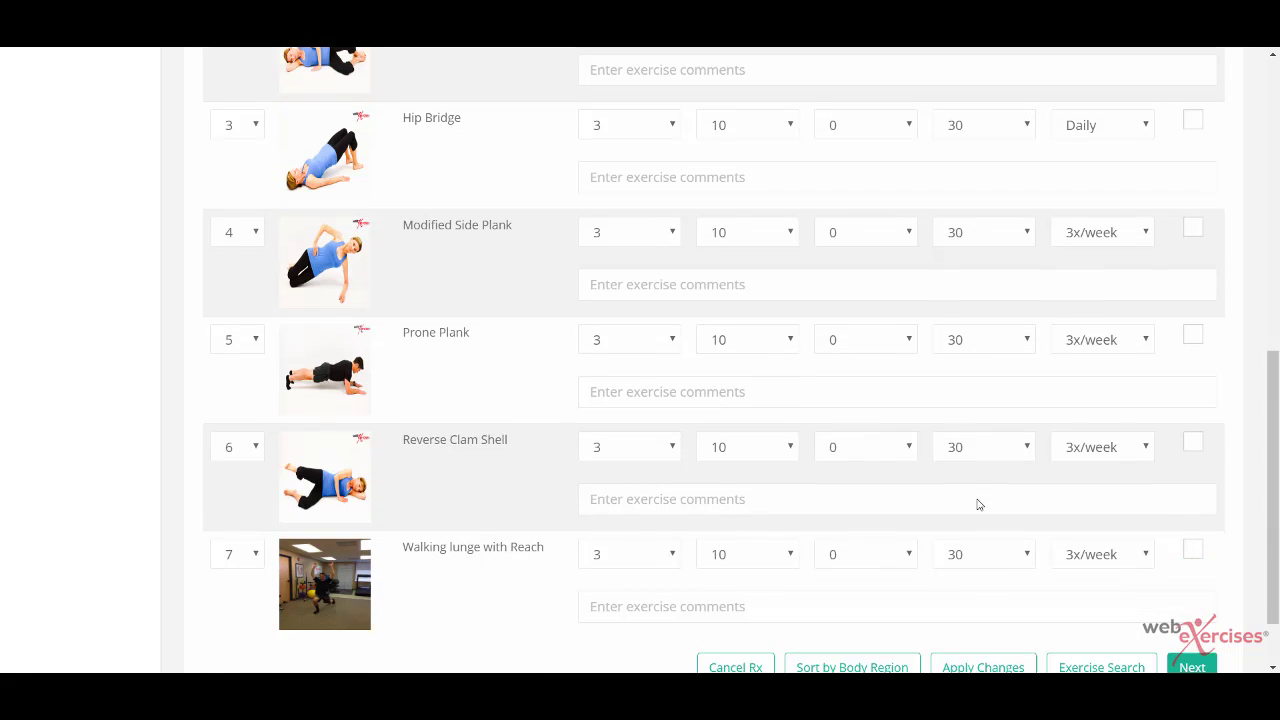
scroll(978, 504, down, 1)
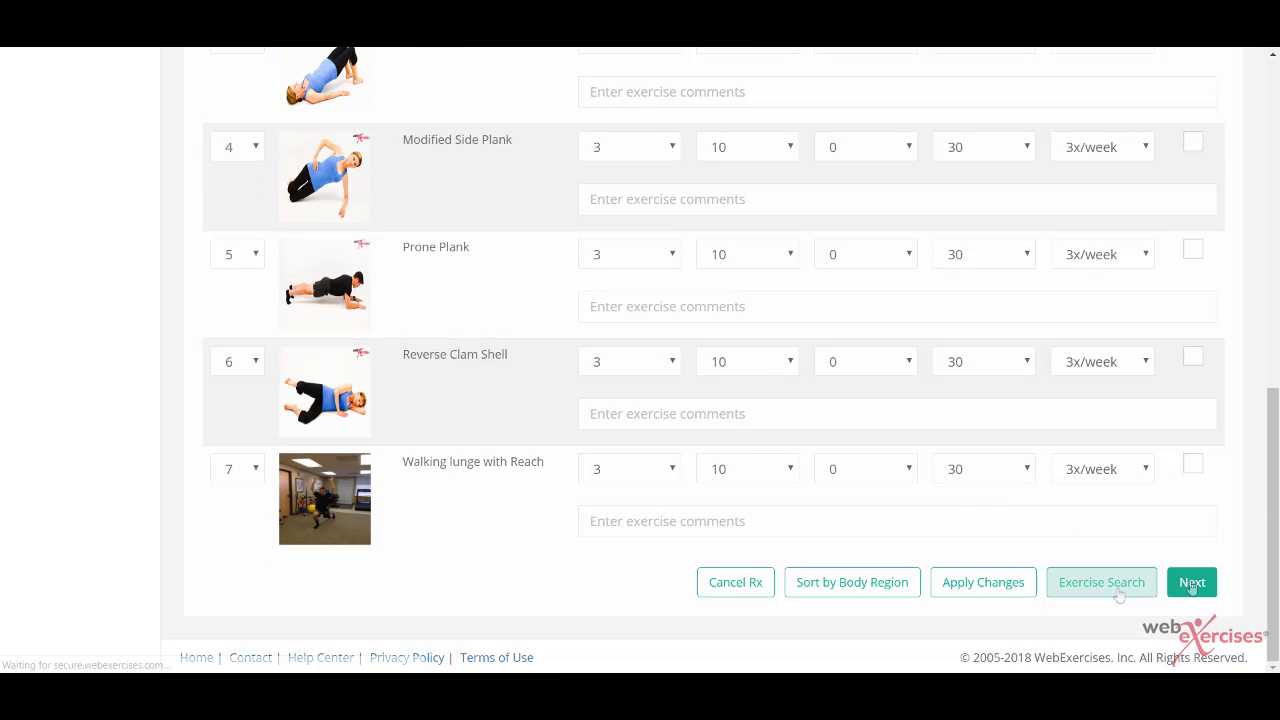
click(1192, 584)
scroll(1192, 588, down, 6)
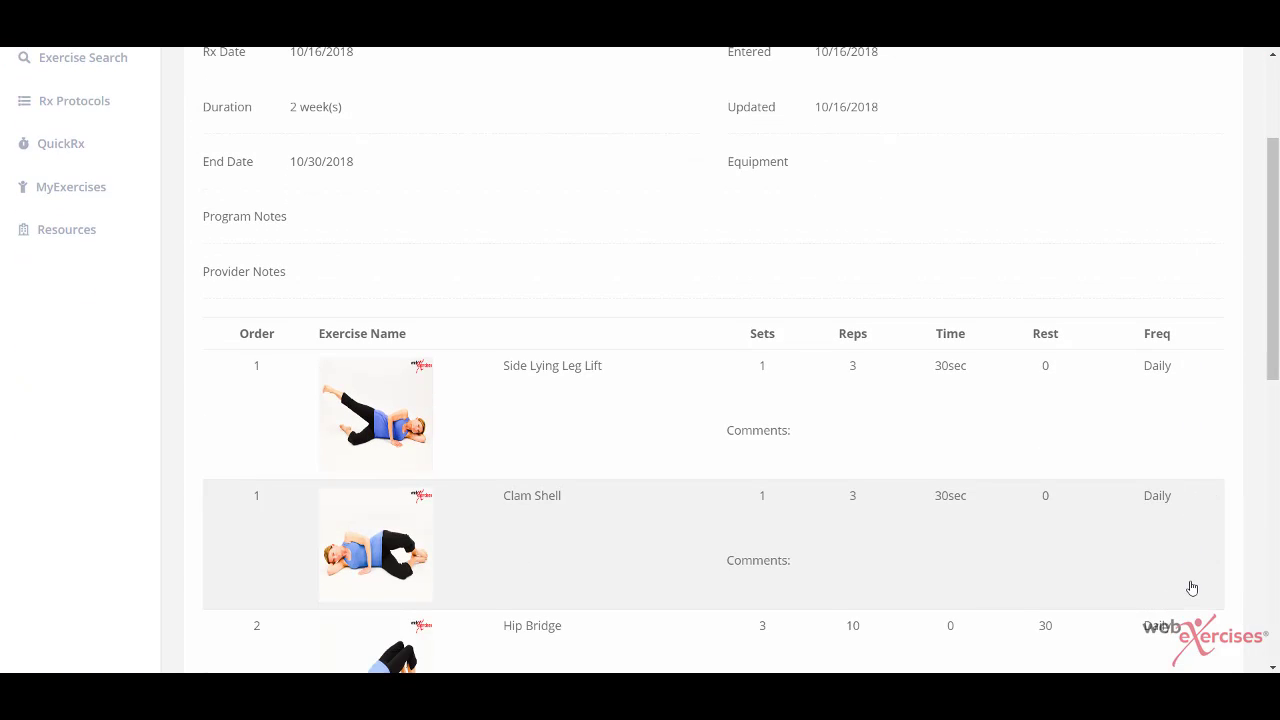
scroll(1192, 588, down, 3)
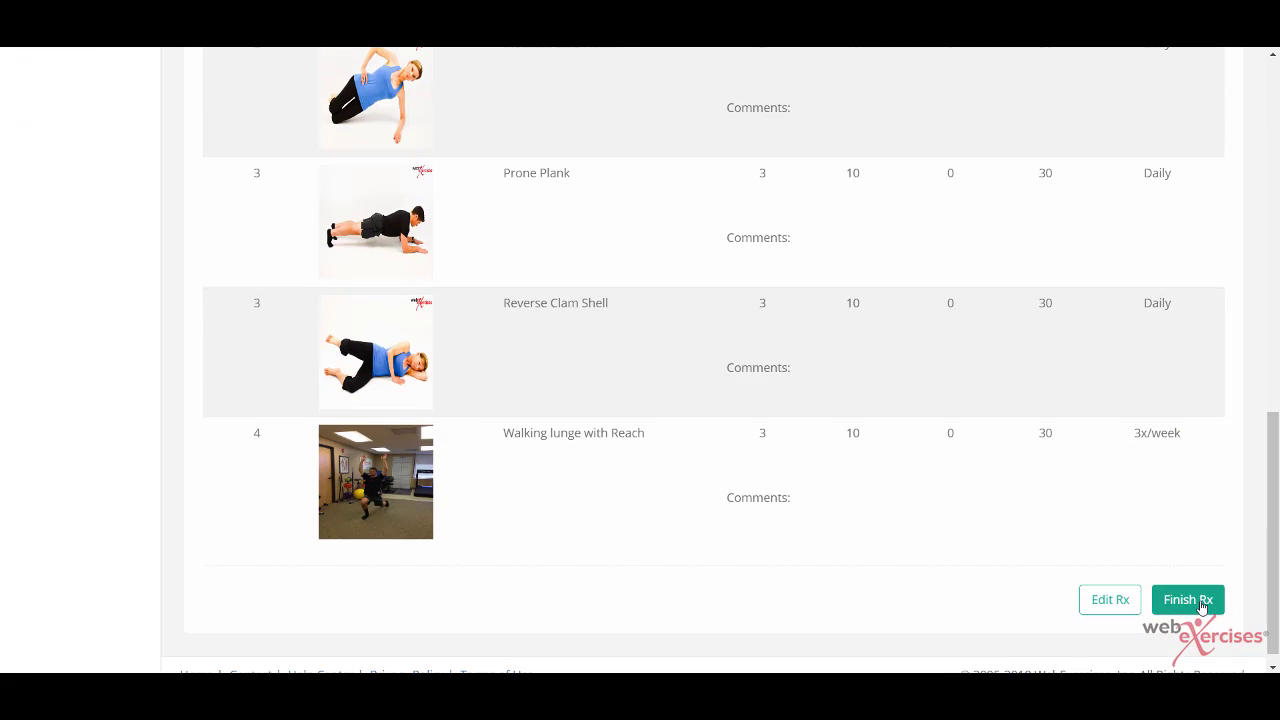
Step: Finish and save the Rx, then review its summary down to the print, copy and email buttons
click(1190, 600)
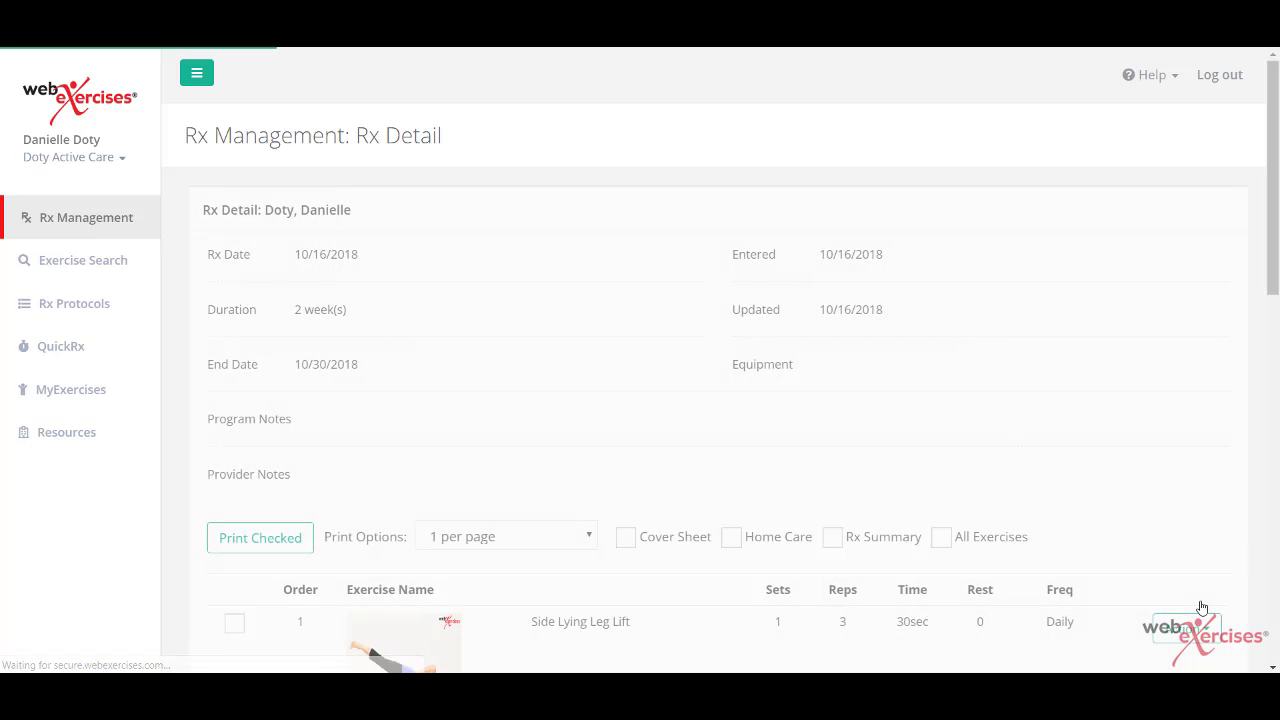
scroll(1202, 607, down, 3)
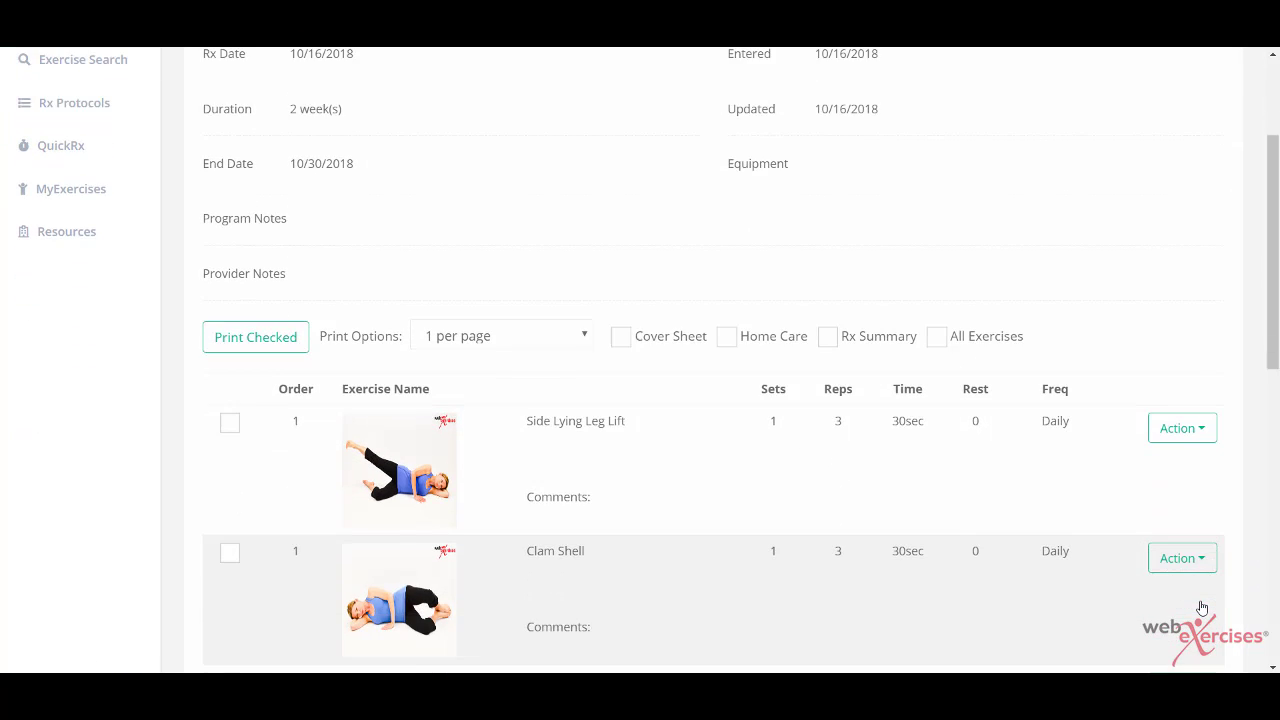
scroll(1202, 607, down, 3)
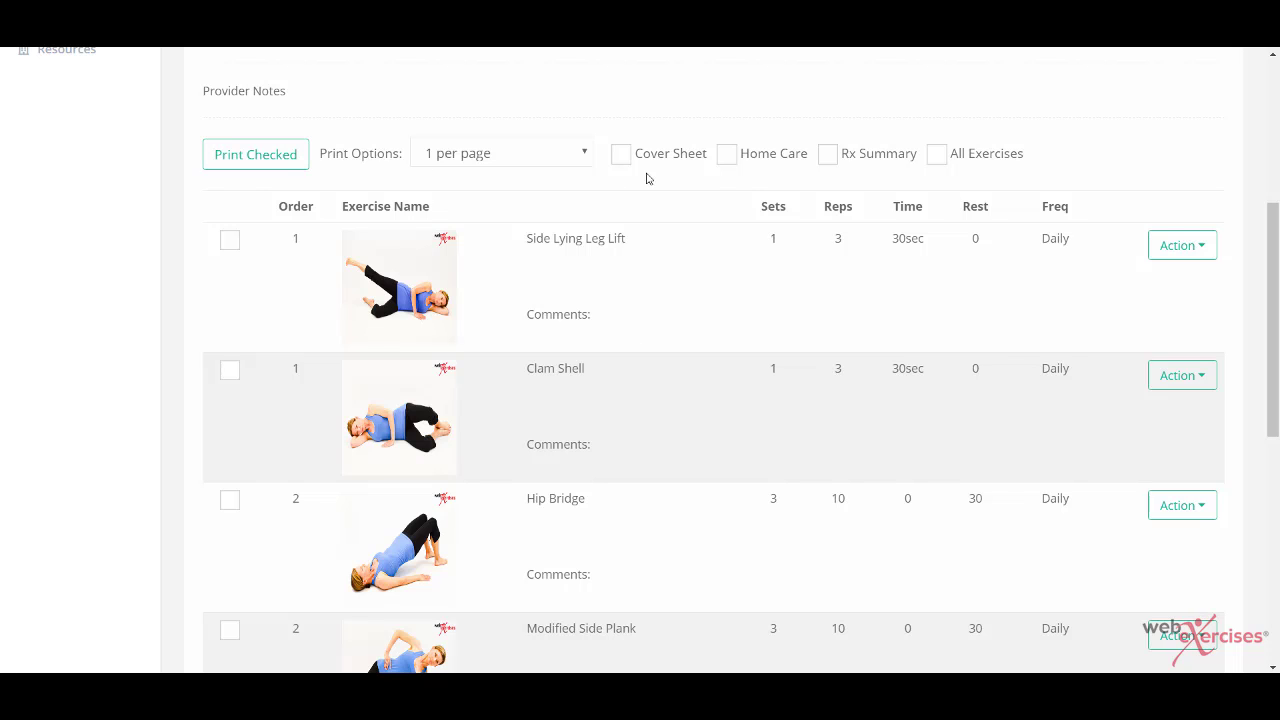
scroll(751, 179, down, 7)
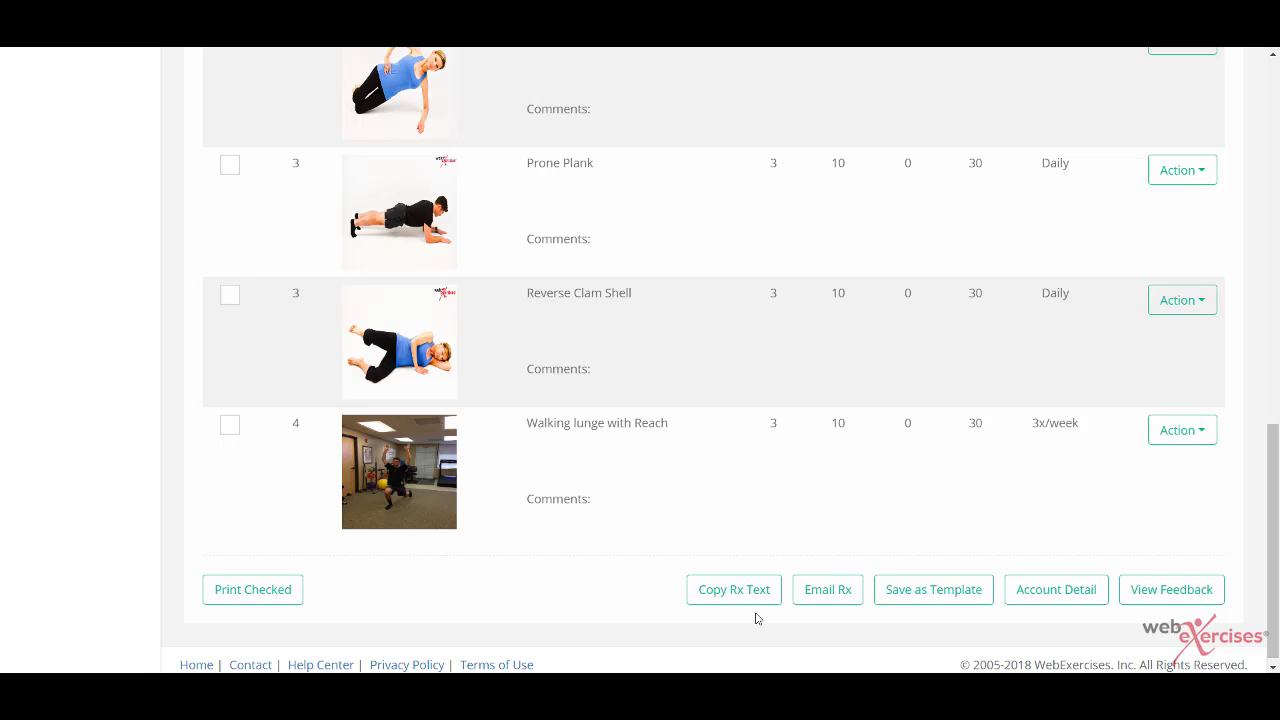
mouse_move(727, 592)
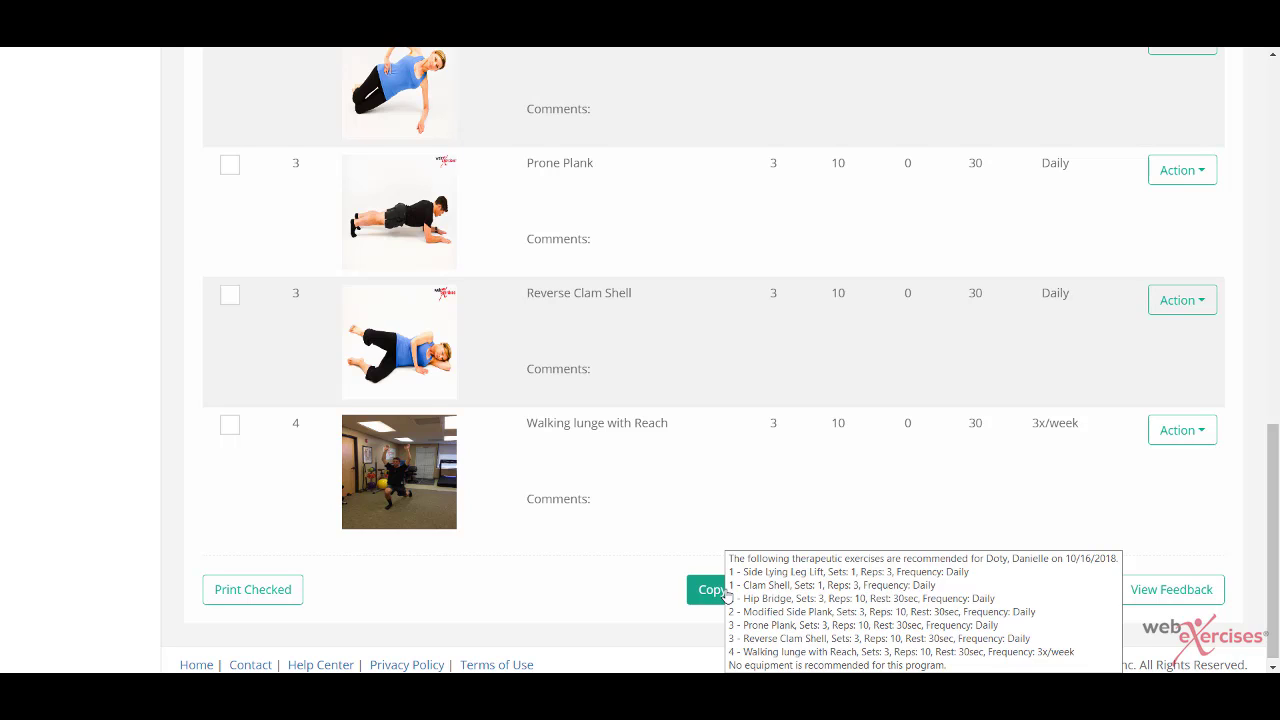
Step: Copy the Rx summary text, acknowledge the confirmation, and email the Rx to the patient's address
click(722, 592)
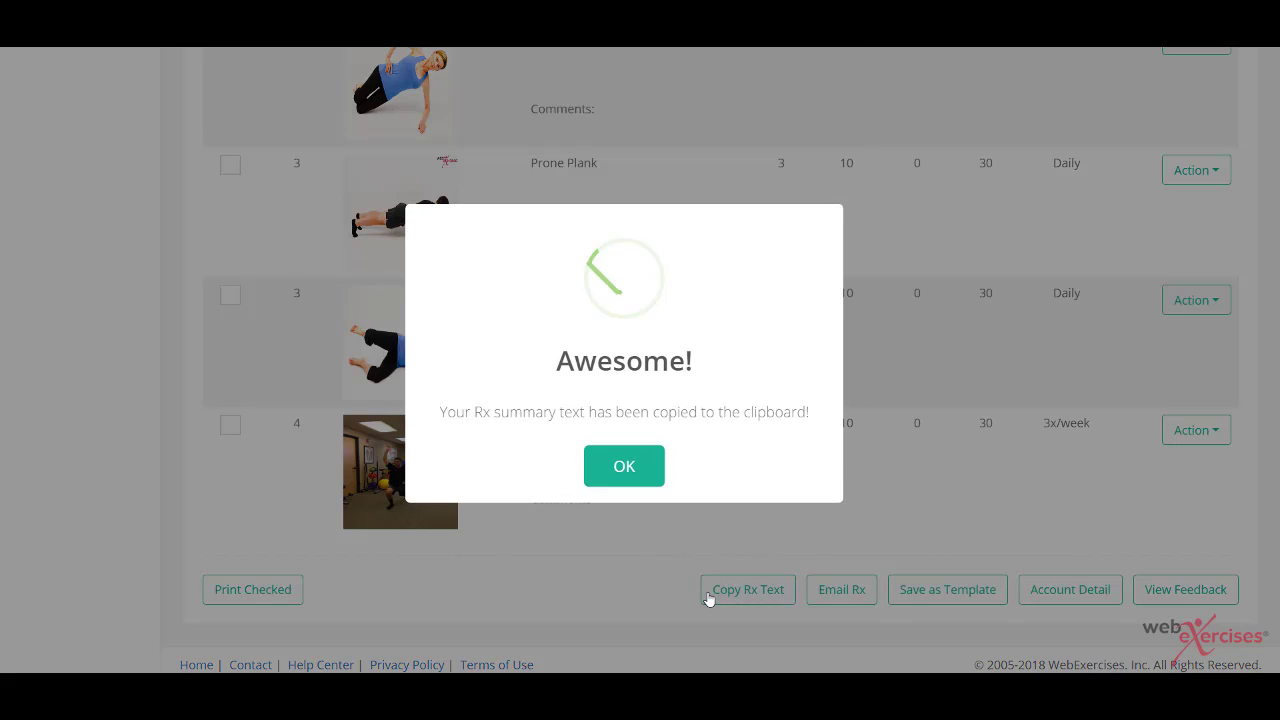
click(612, 482)
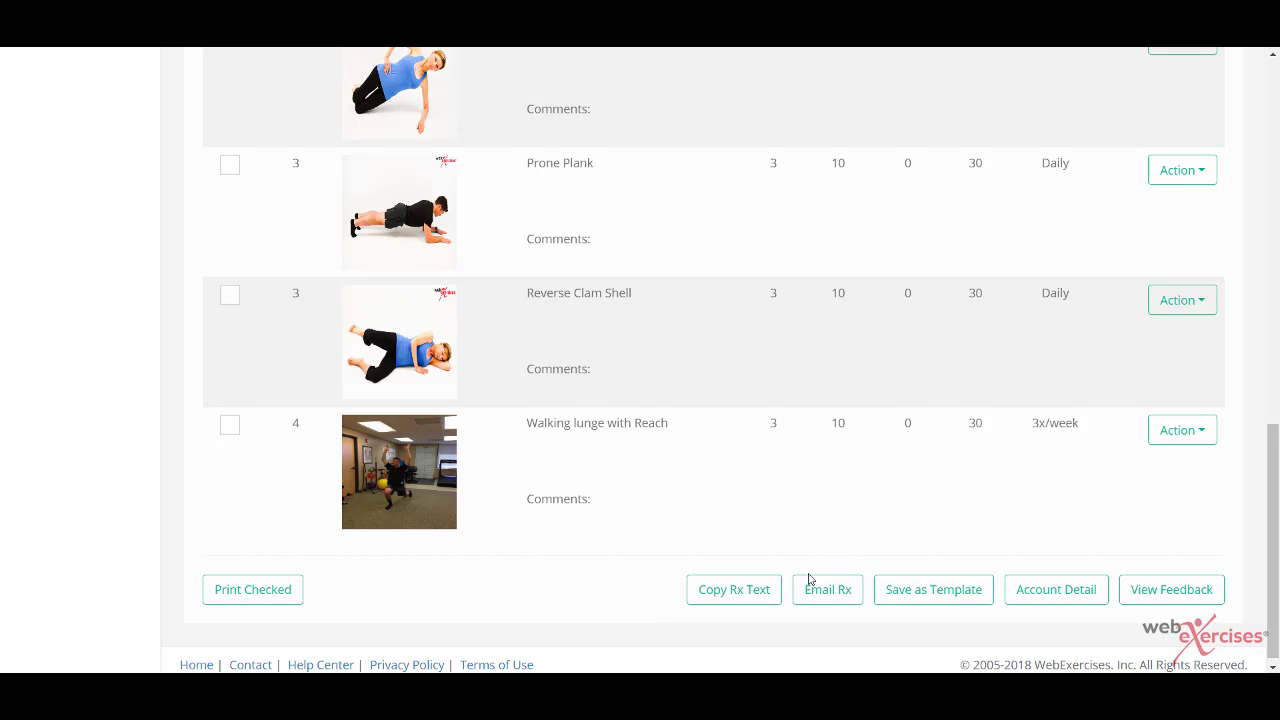
click(836, 603)
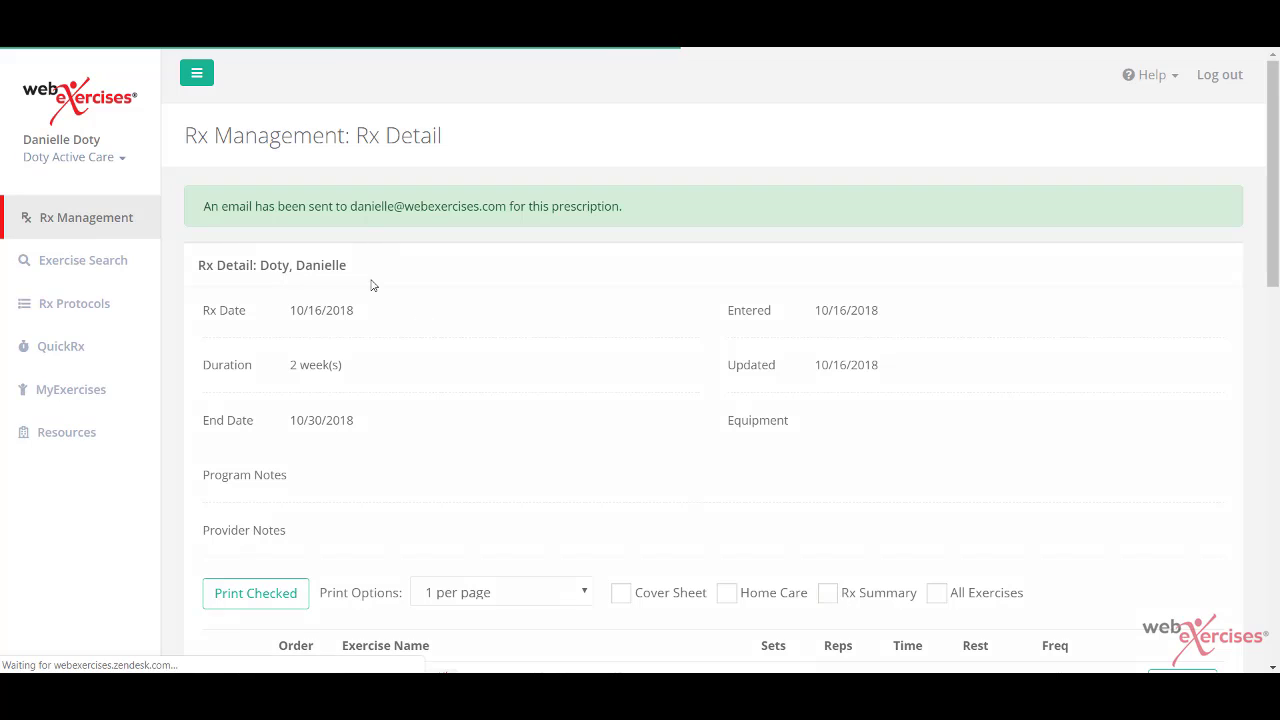
drag(351, 209, 505, 211)
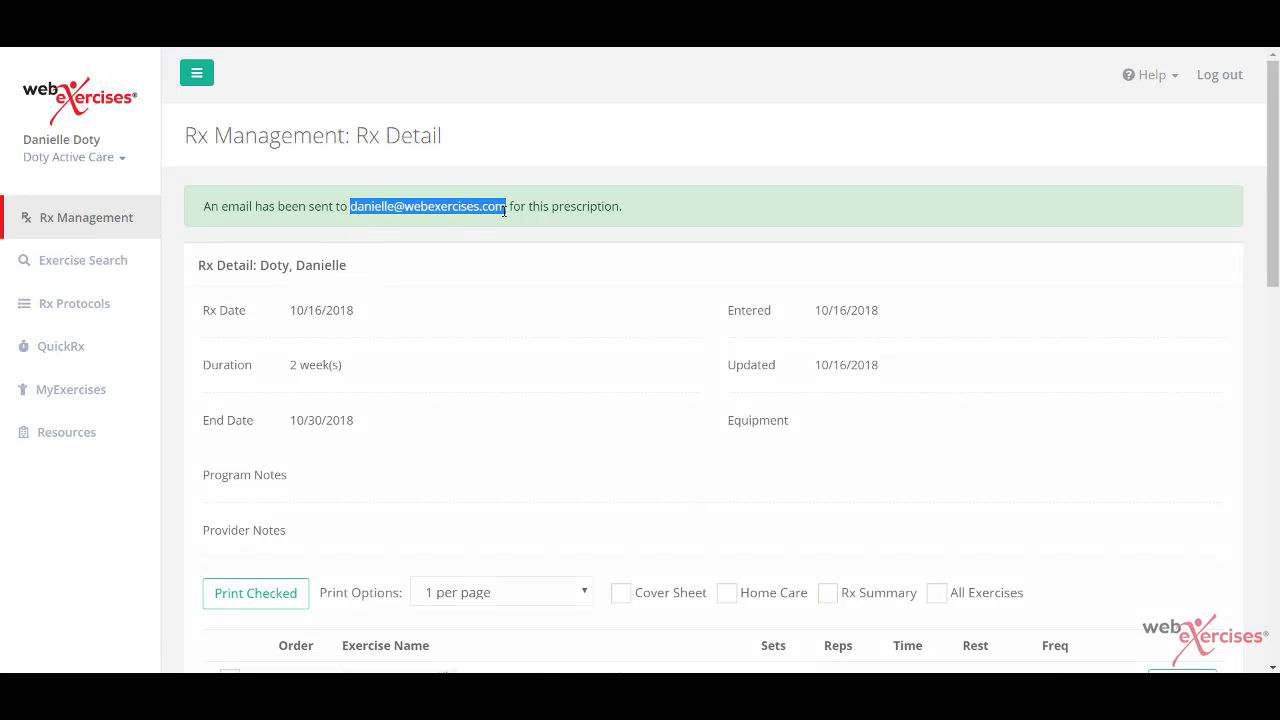
Step: Try marking Side Lying Leg Lift and Clam Shell for printing, then unmark both
click(507, 539)
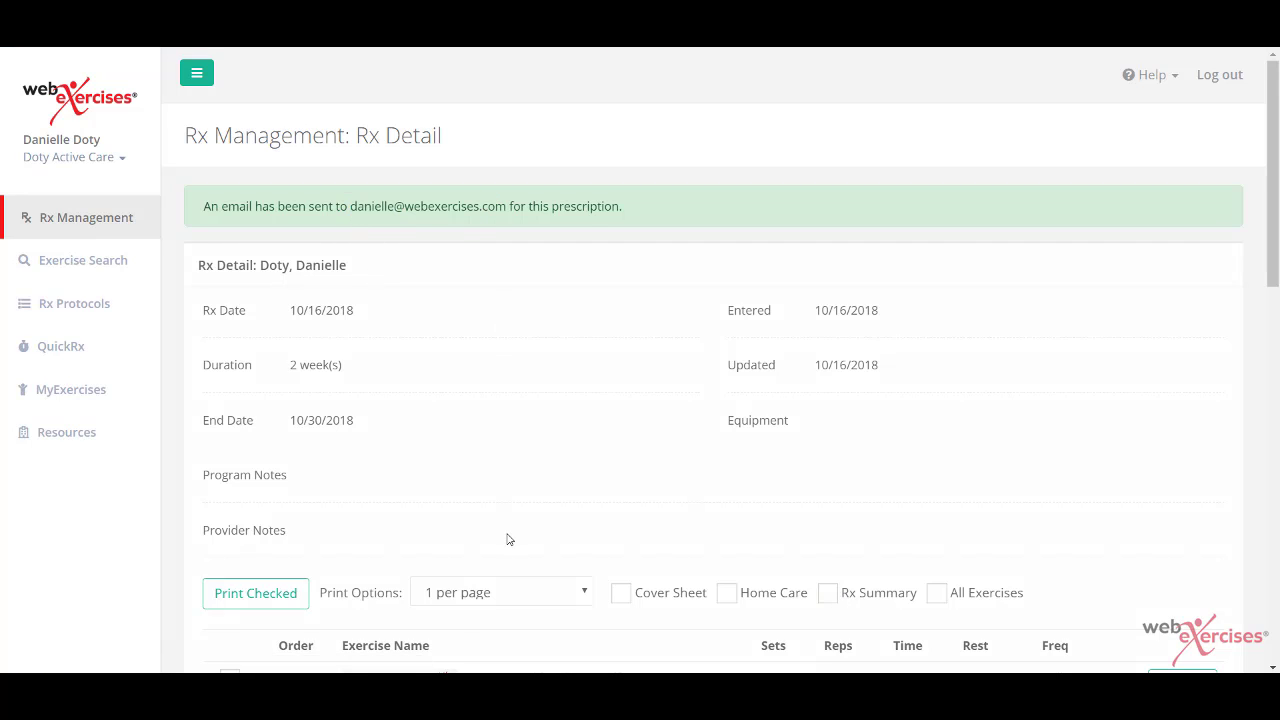
scroll(508, 537, down, 2)
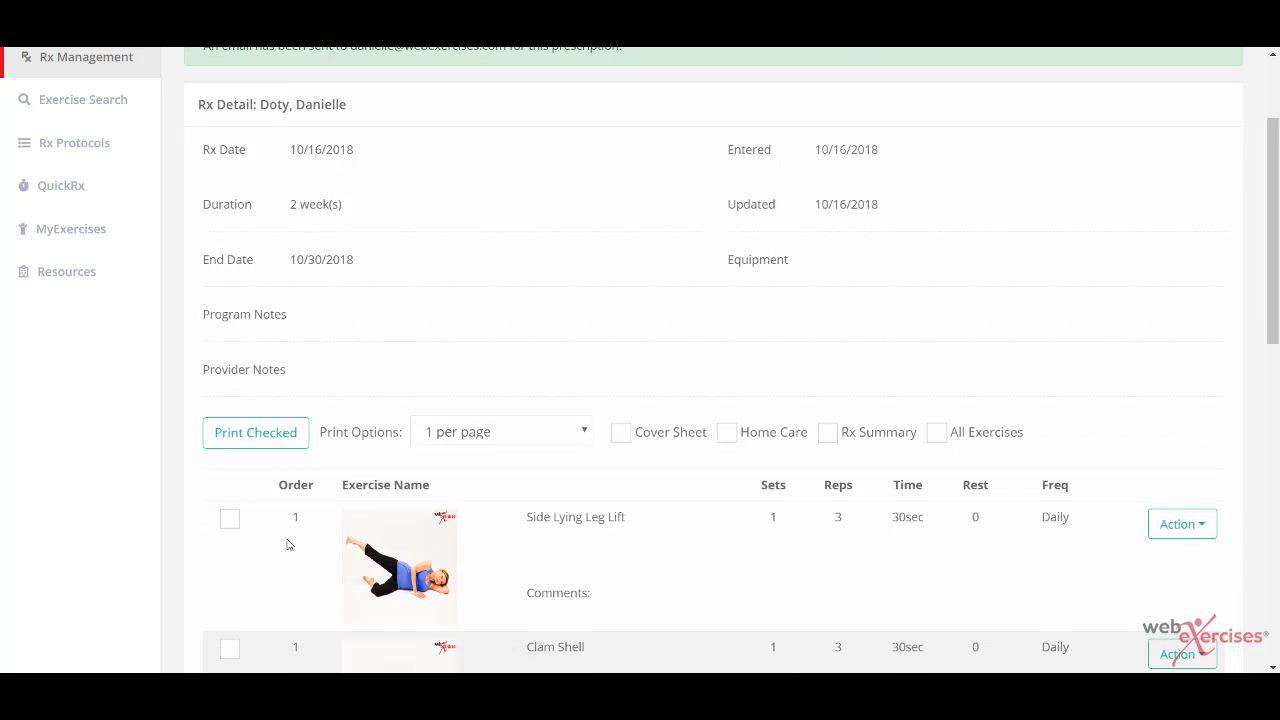
scroll(287, 544, down, 2)
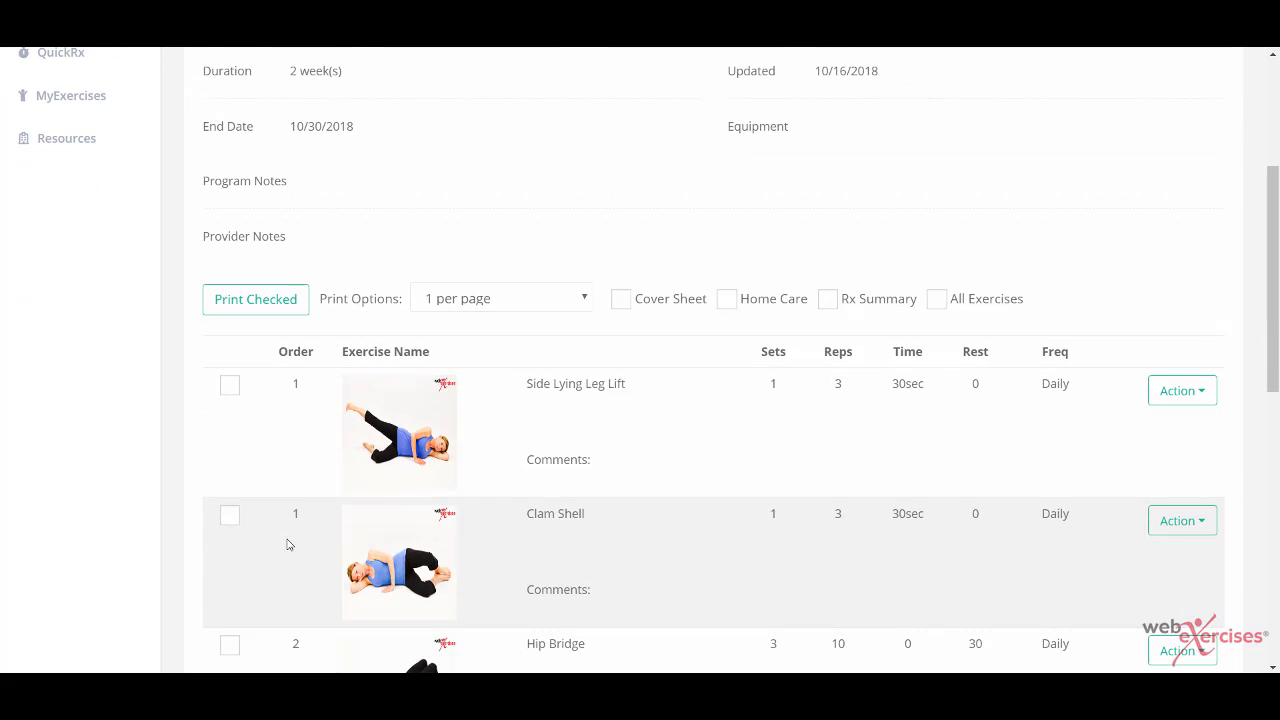
click(230, 386)
click(230, 516)
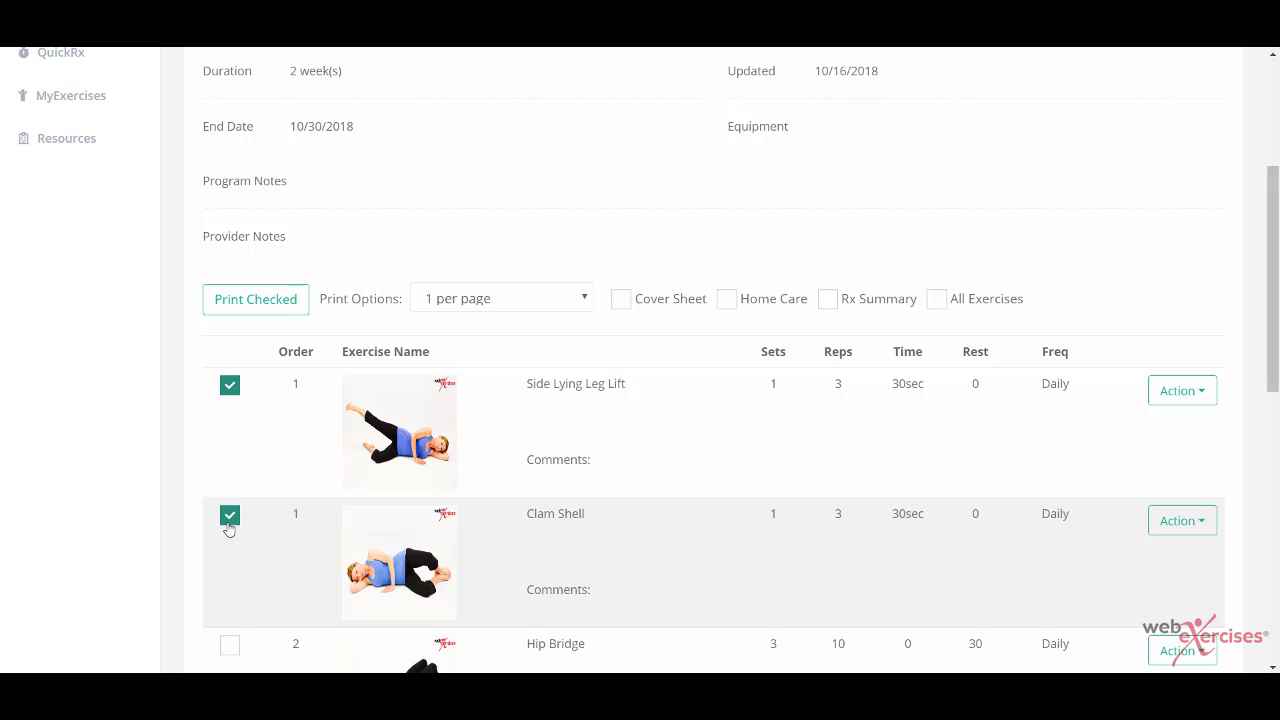
click(230, 516)
click(230, 386)
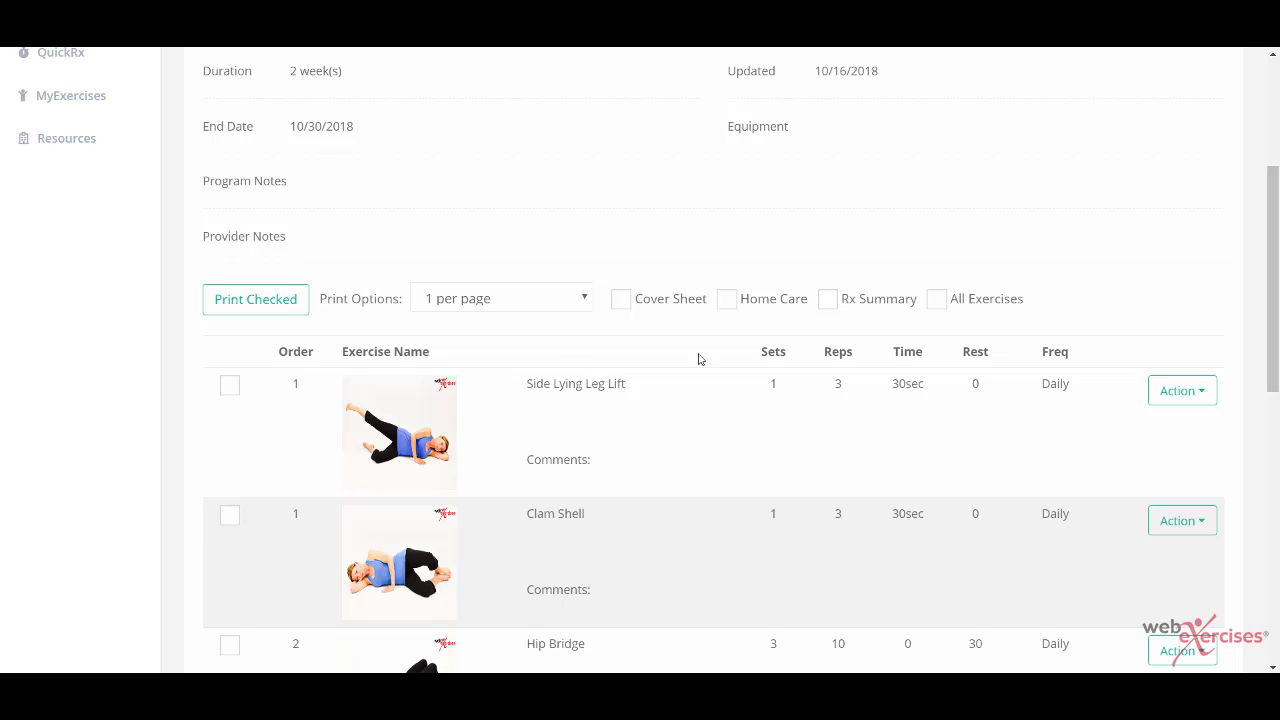
Step: Print all seven exercises as handout sheets at 1 exercise per page
click(937, 302)
click(585, 300)
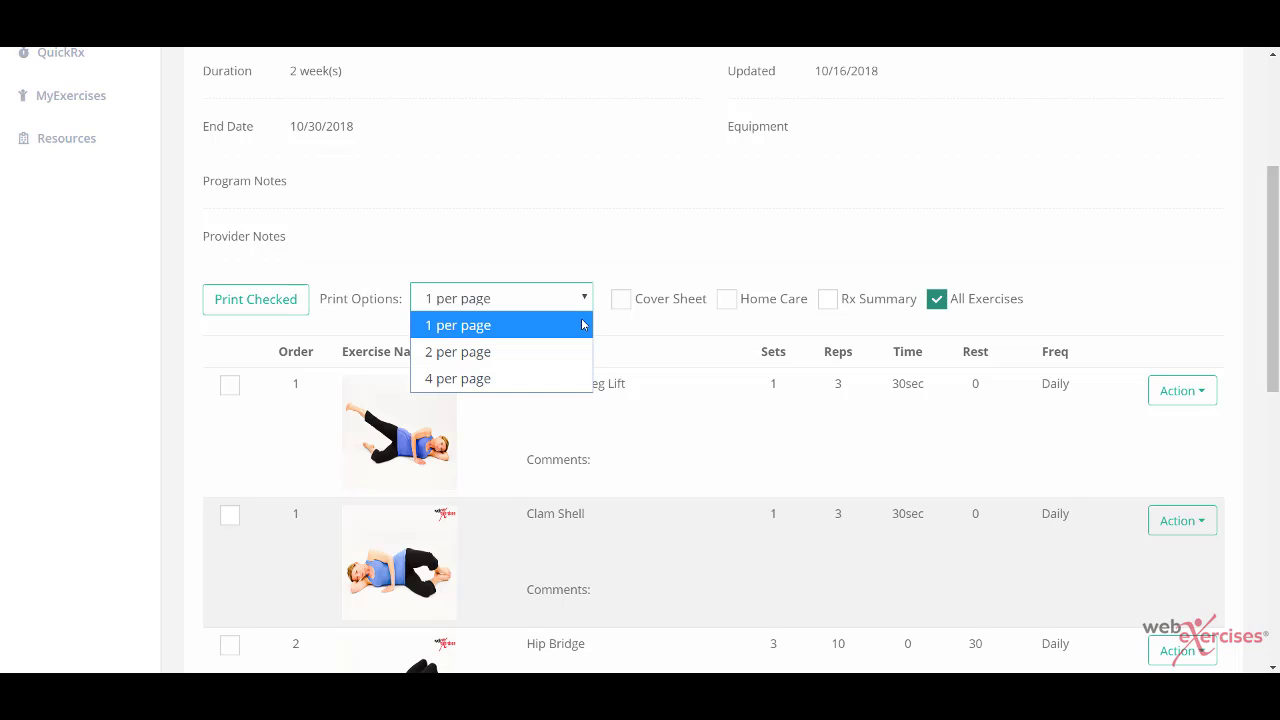
click(581, 324)
click(248, 304)
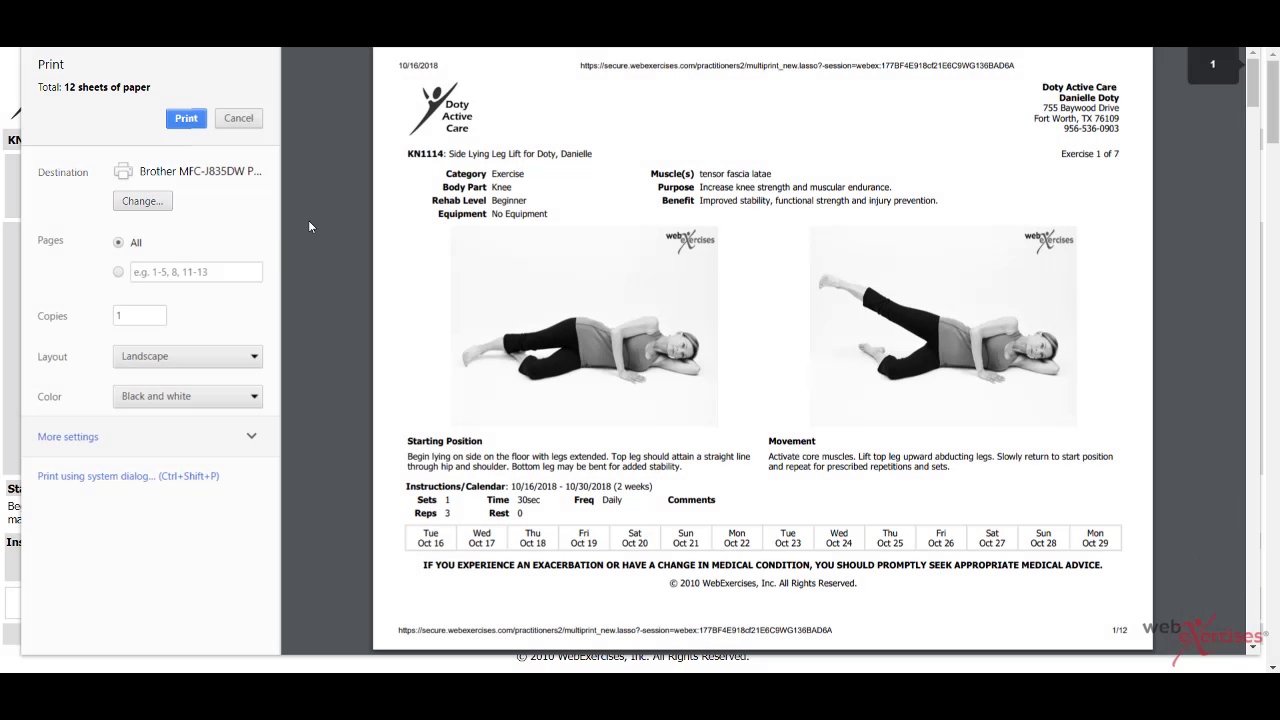
click(150, 201)
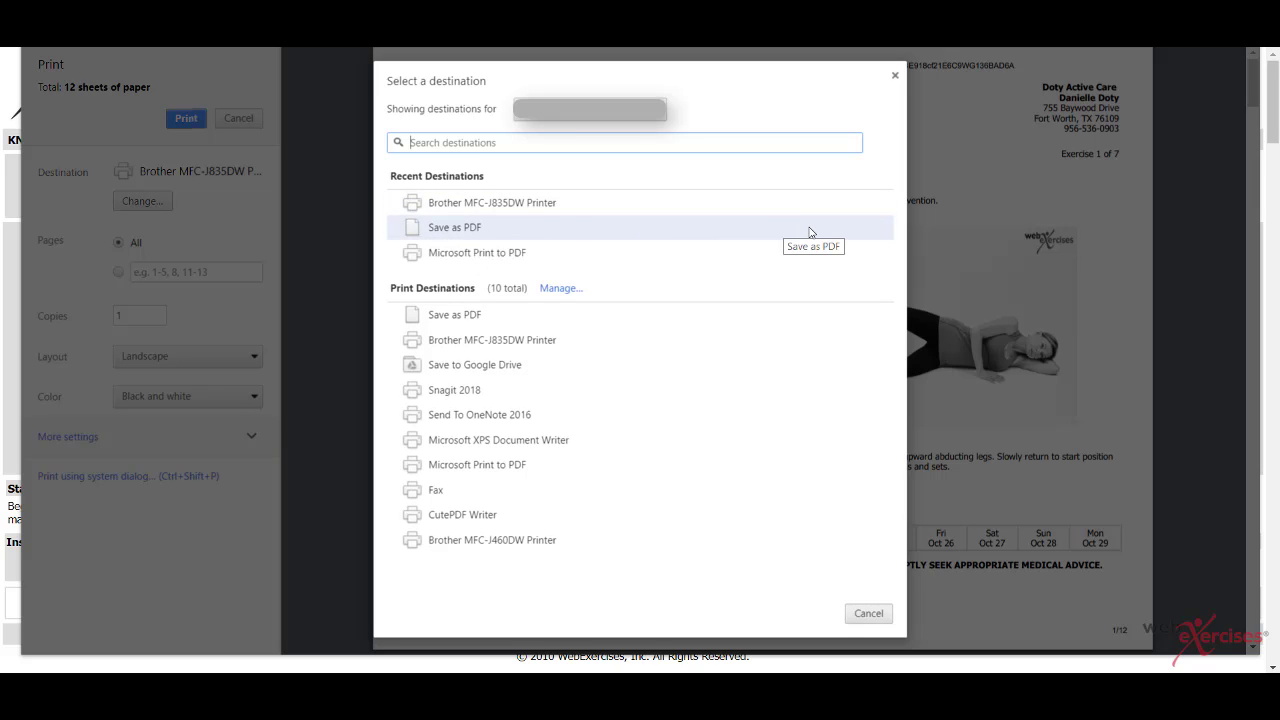
click(895, 75)
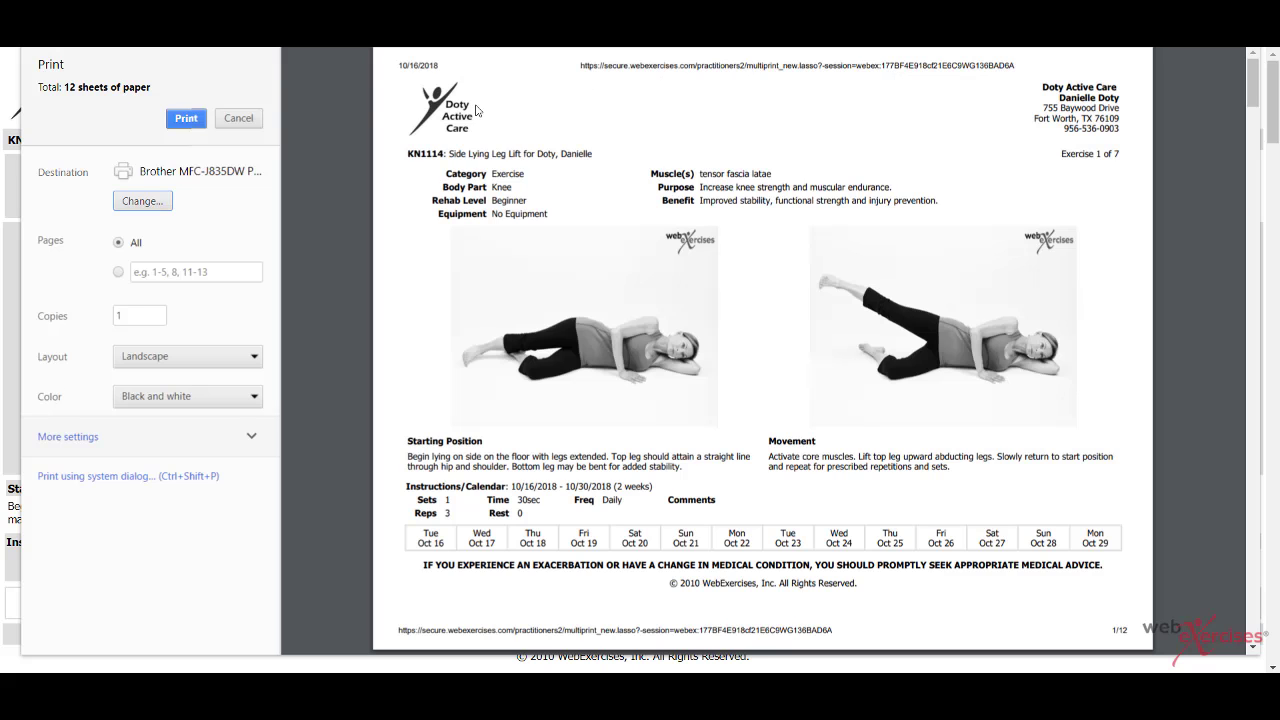
Step: Cancel printing and close the print preview
click(240, 119)
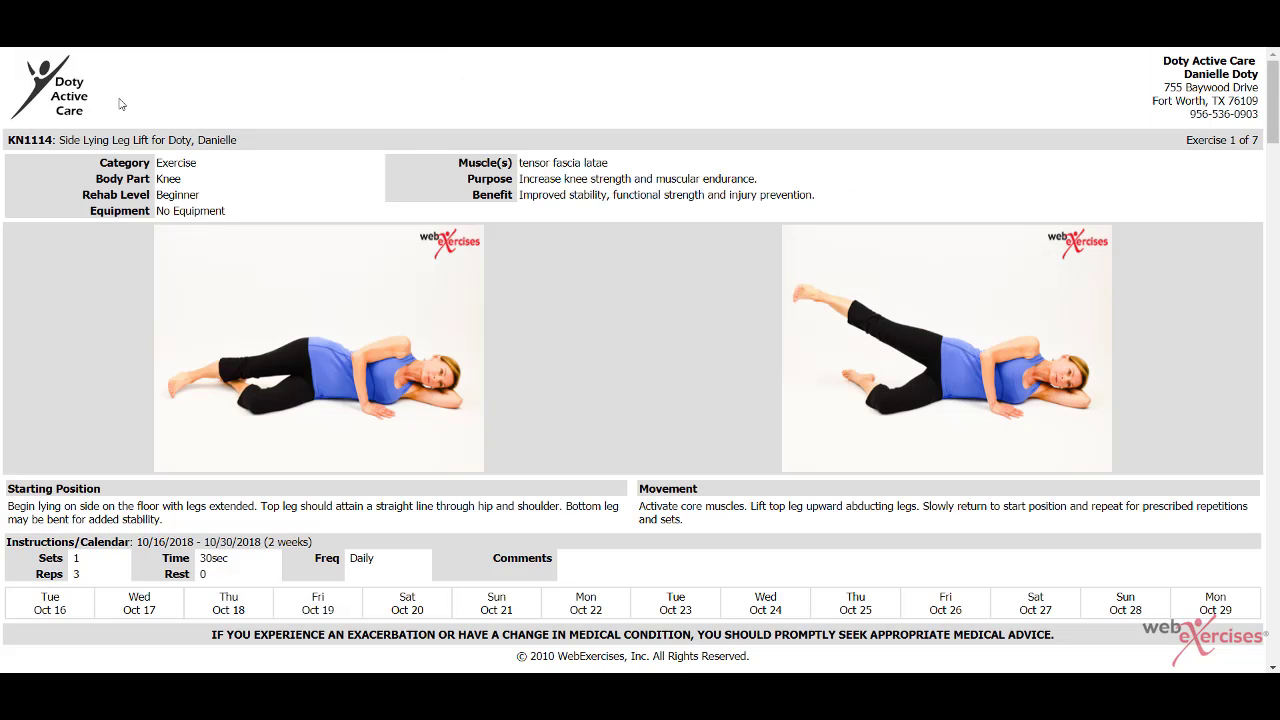